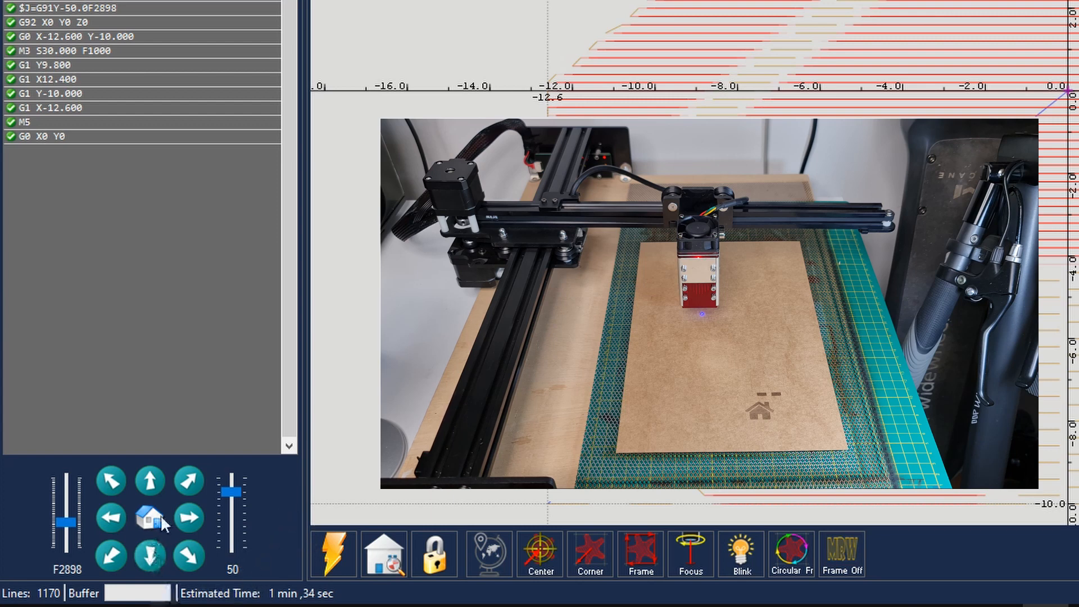
Jog the laser head by 50 in X+, back by 50 in X−, and by 50 in Y− at speed 2898
{"action": "left_click", "coordinate": [186, 515]}
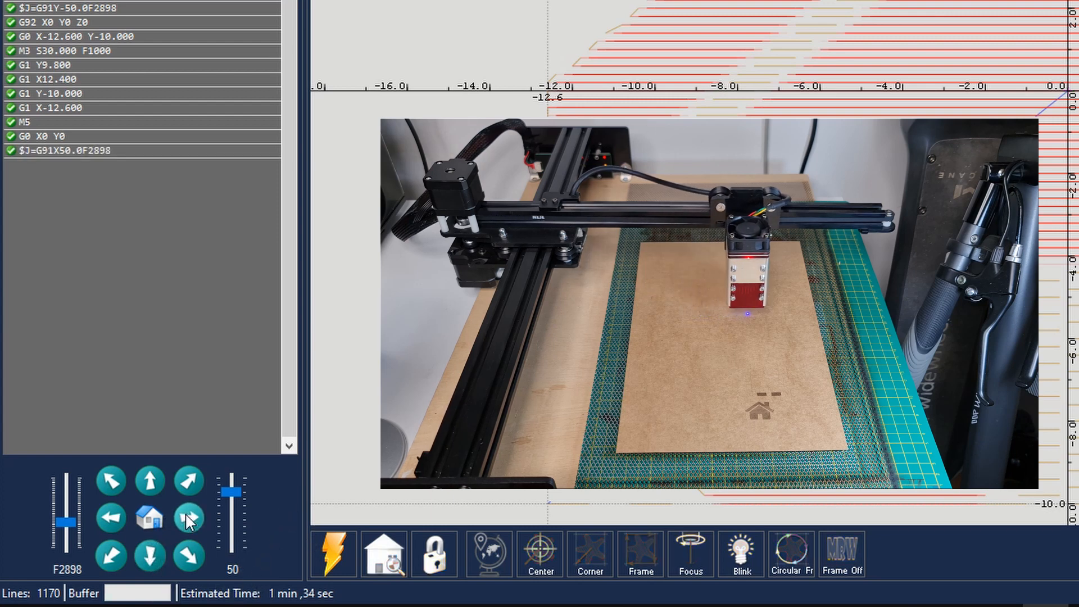
{"action": "left_click", "coordinate": [107, 518]}
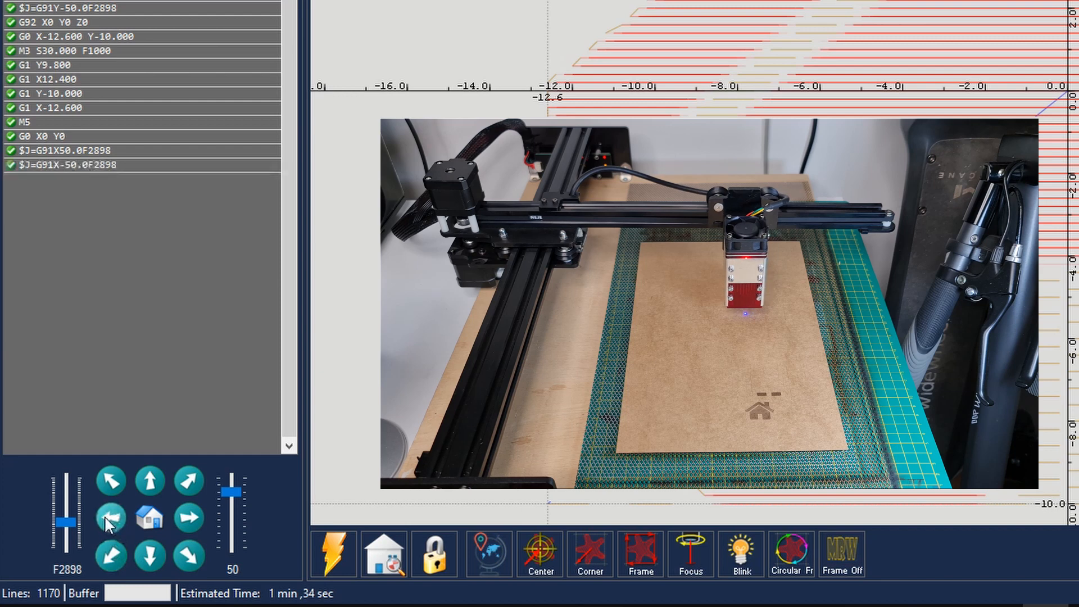
{"action": "left_click", "coordinate": [150, 548]}
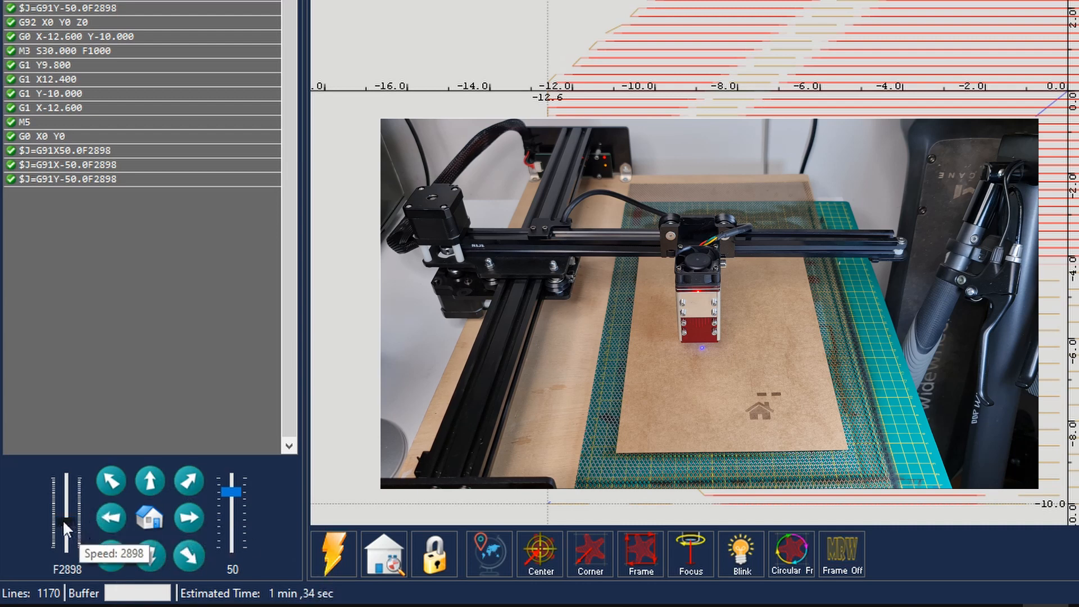
Jog the laser head in Y− by 50 twice at speed 6249 and once at speed 1980
{"action": "left_click_drag", "start_coordinate": [63, 518], "coordinate": [64, 488]}
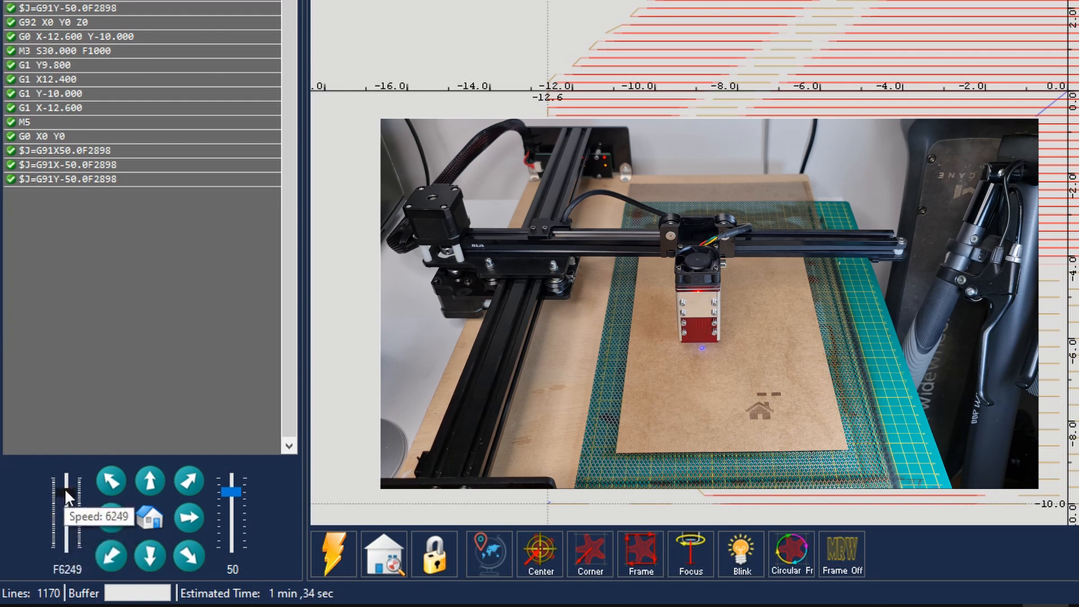
{"action": "left_click", "coordinate": [150, 555]}
{"action": "left_click", "coordinate": [150, 555]}
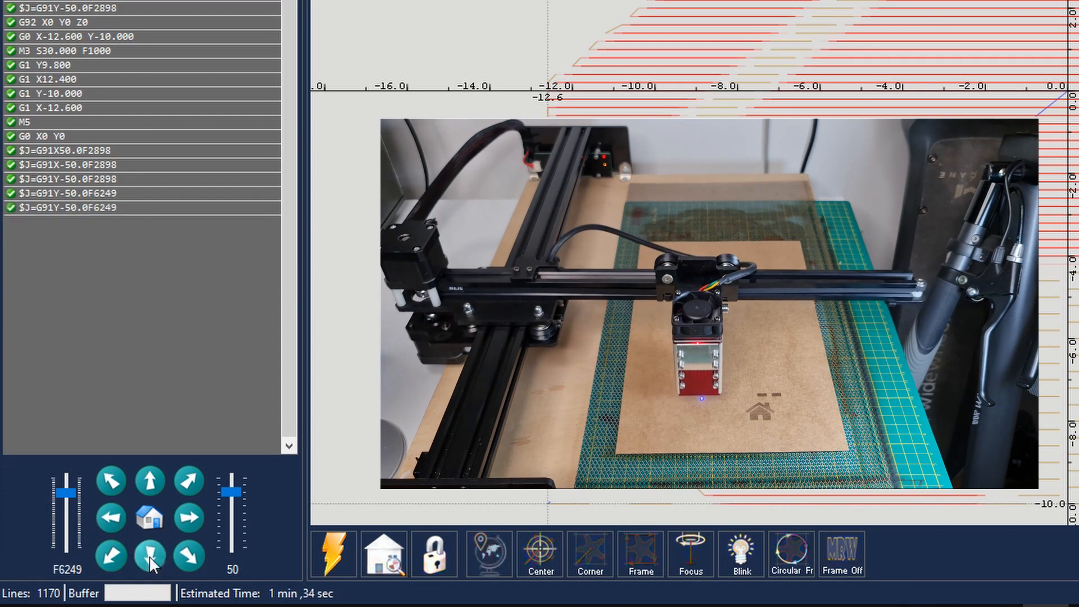
{"action": "left_click_drag", "start_coordinate": [69, 493], "coordinate": [76, 540]}
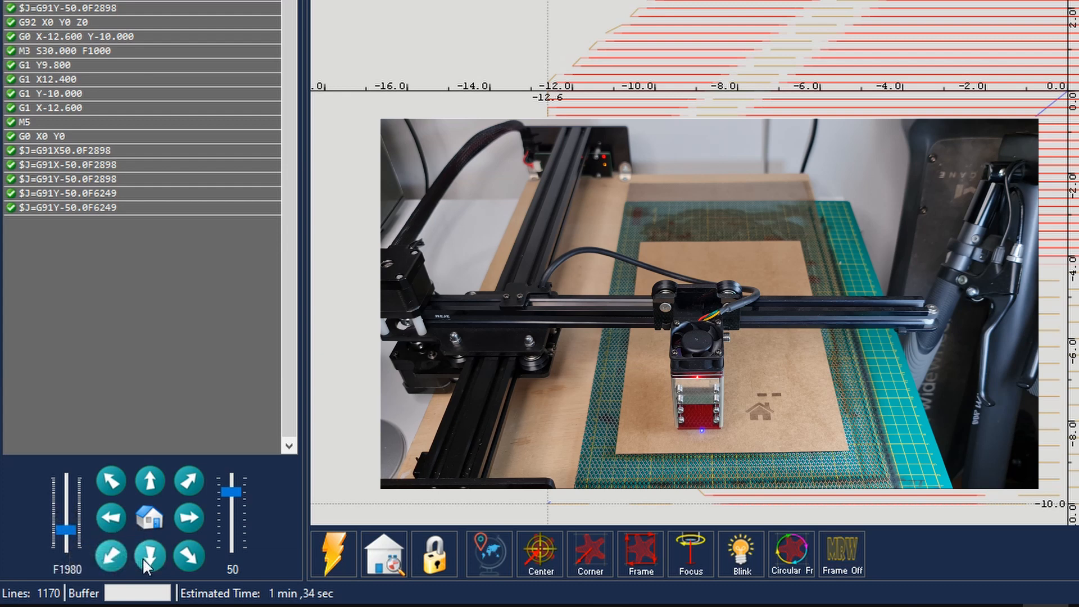
{"action": "left_click", "coordinate": [143, 558]}
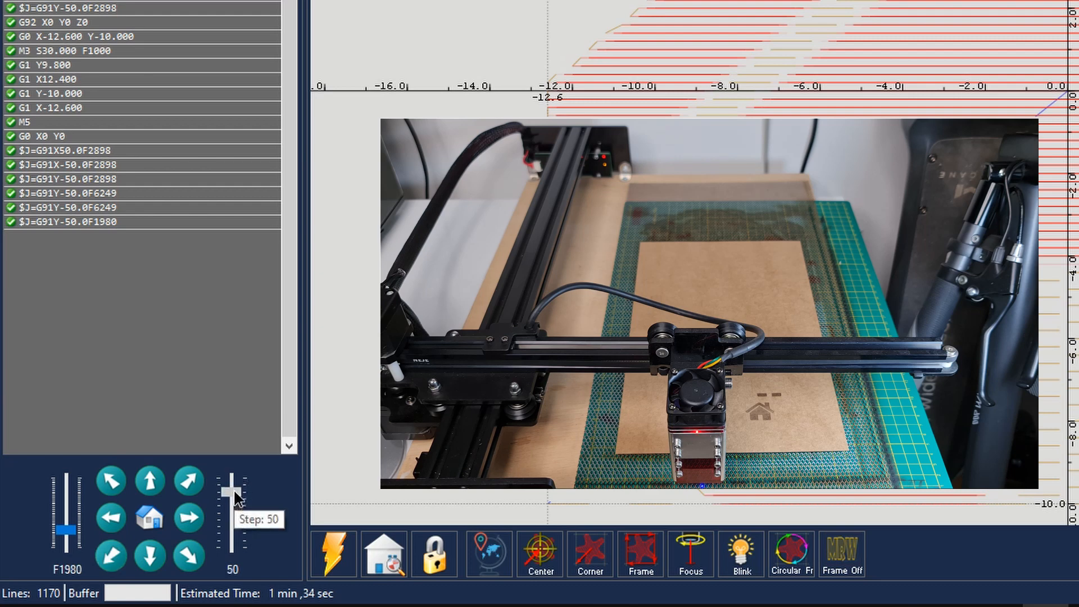
Using a jog step of 10, move the laser head in Y− and diagonally in X+ Y−, and return it to the zero point
{"action": "left_click_drag", "start_coordinate": [234, 489], "coordinate": [234, 500]}
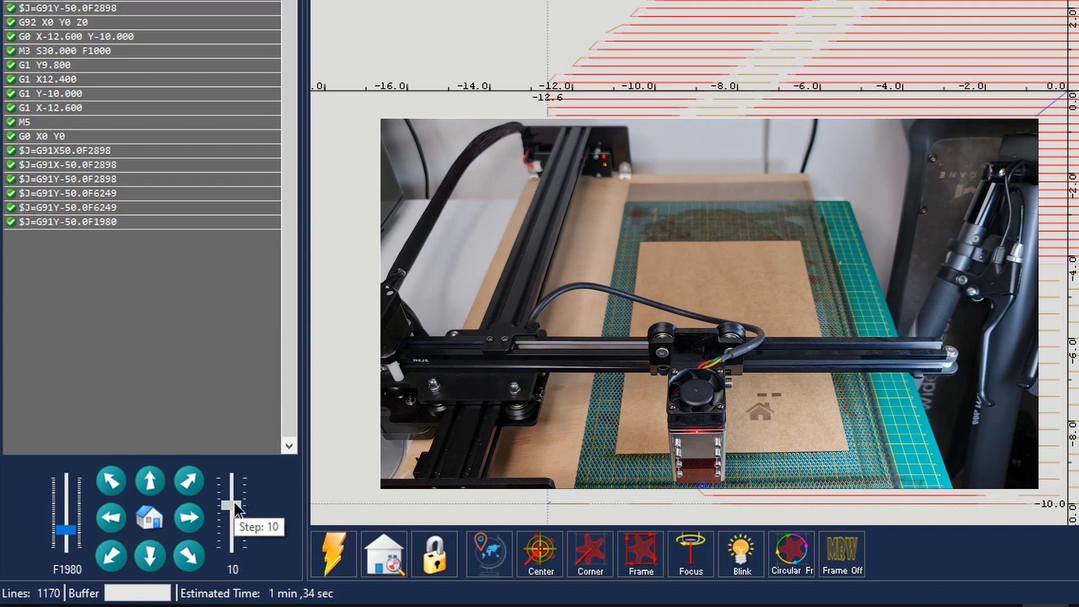
{"action": "left_click", "coordinate": [159, 557]}
{"action": "left_click", "coordinate": [183, 558]}
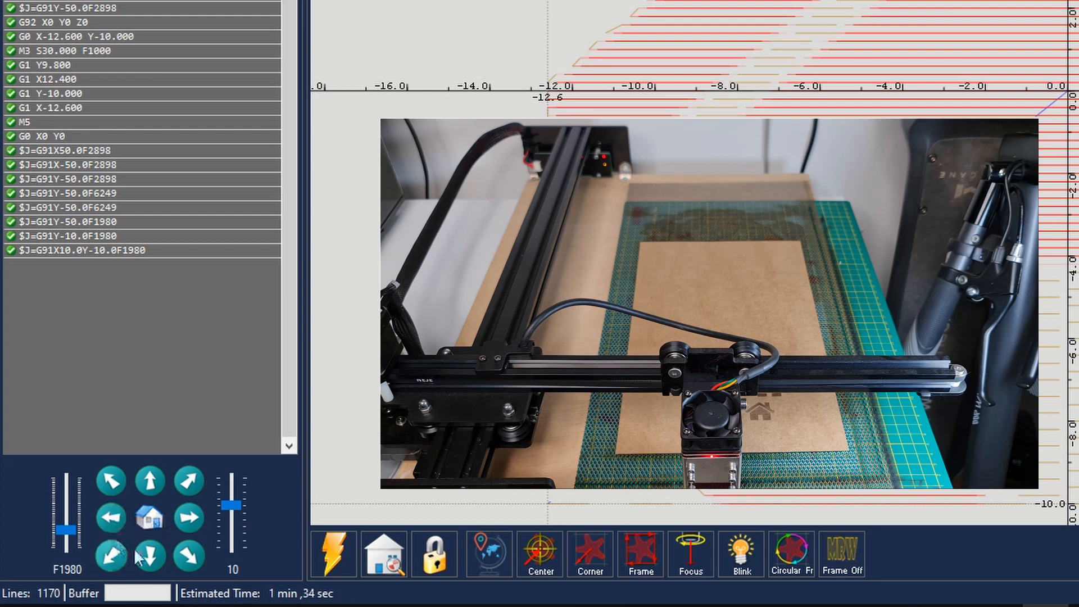
{"action": "left_click", "coordinate": [148, 519]}
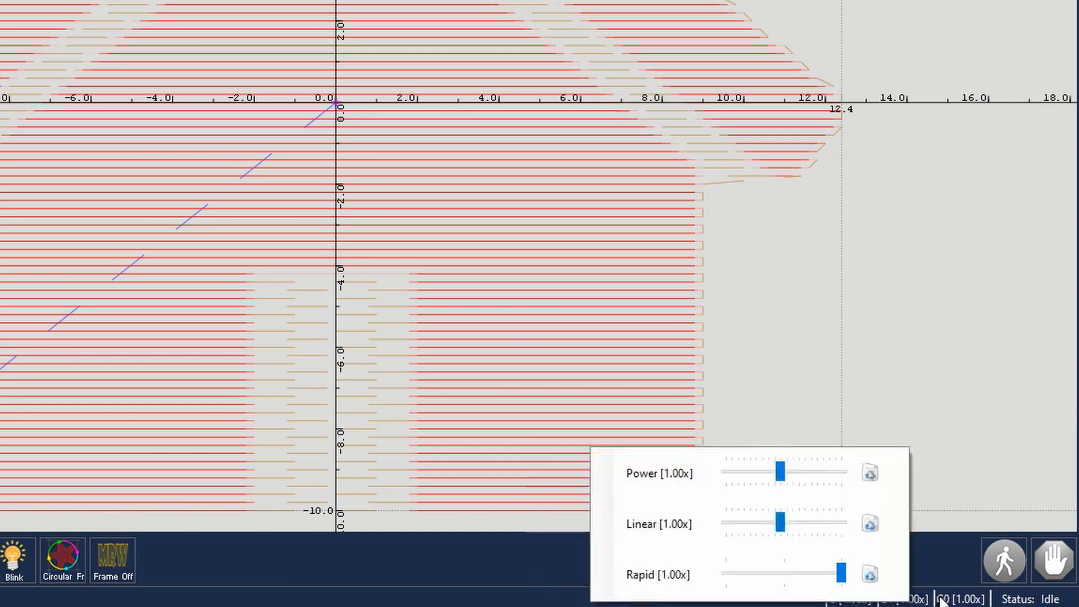
Reset the Grbl controller and run the homing cycle
{"action": "mouse_move", "coordinate": [944, 599]}
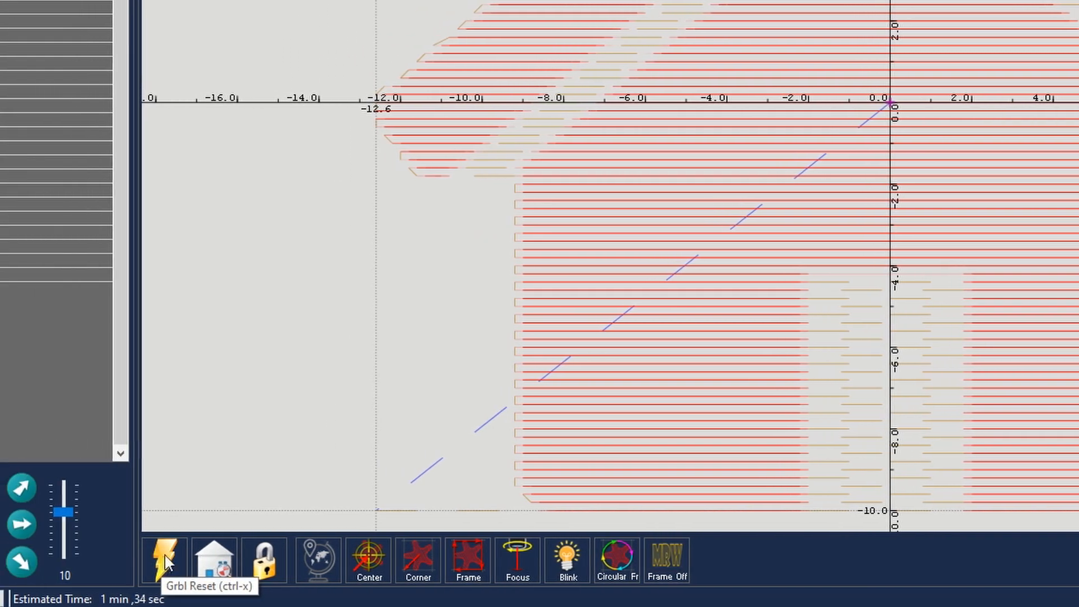
{"action": "left_click", "coordinate": [330, 559]}
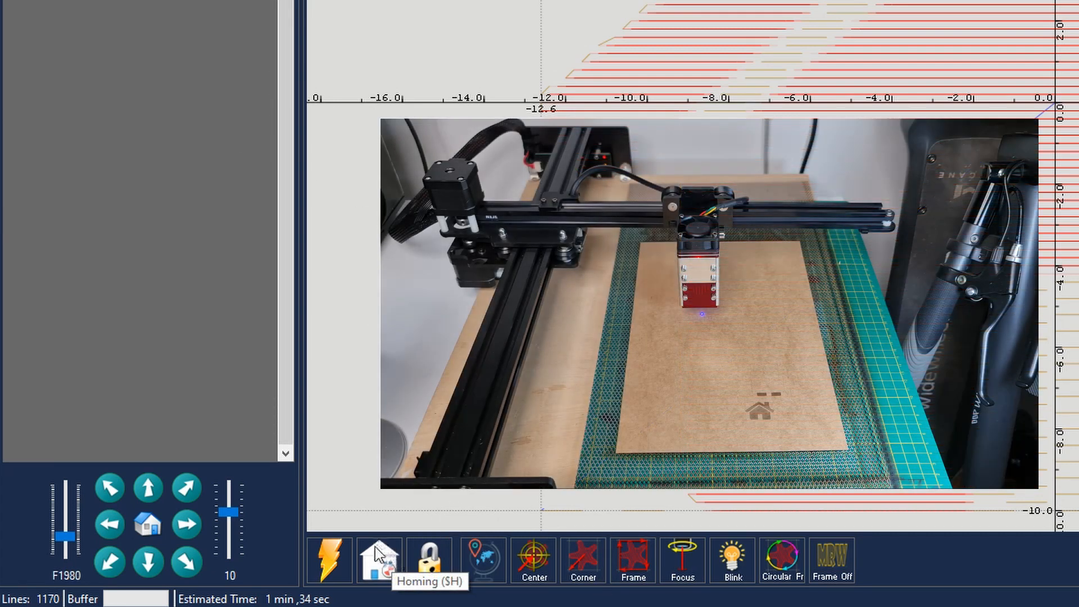
{"action": "left_click", "coordinate": [385, 572]}
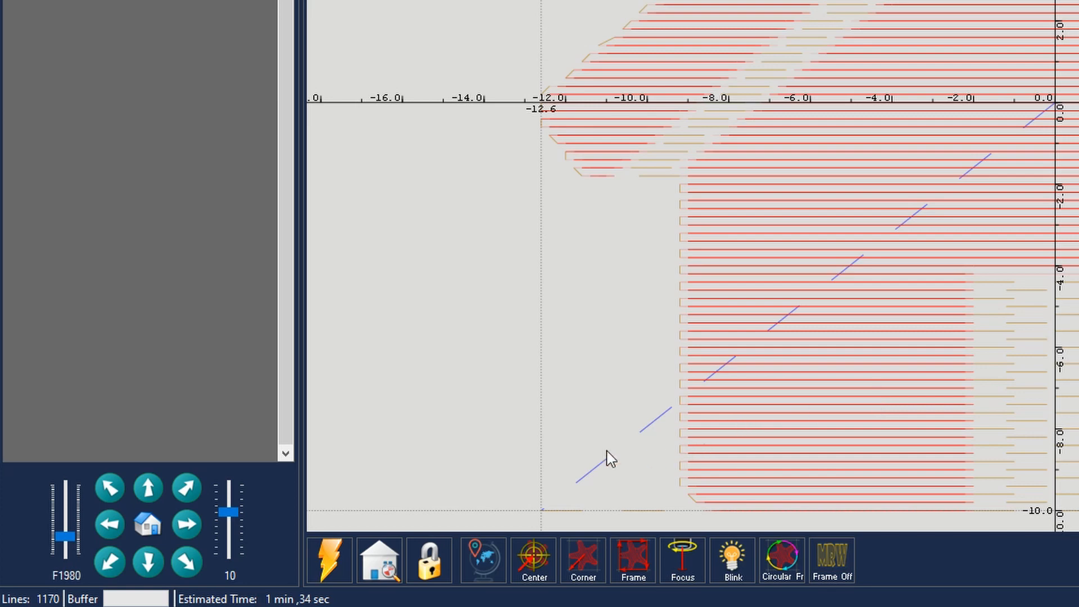
Jog the homed head in steps of 20 onto the near-origin corner of the cardboard sheet and set that position as zero
{"action": "left_click_drag", "start_coordinate": [228, 512], "coordinate": [228, 505]}
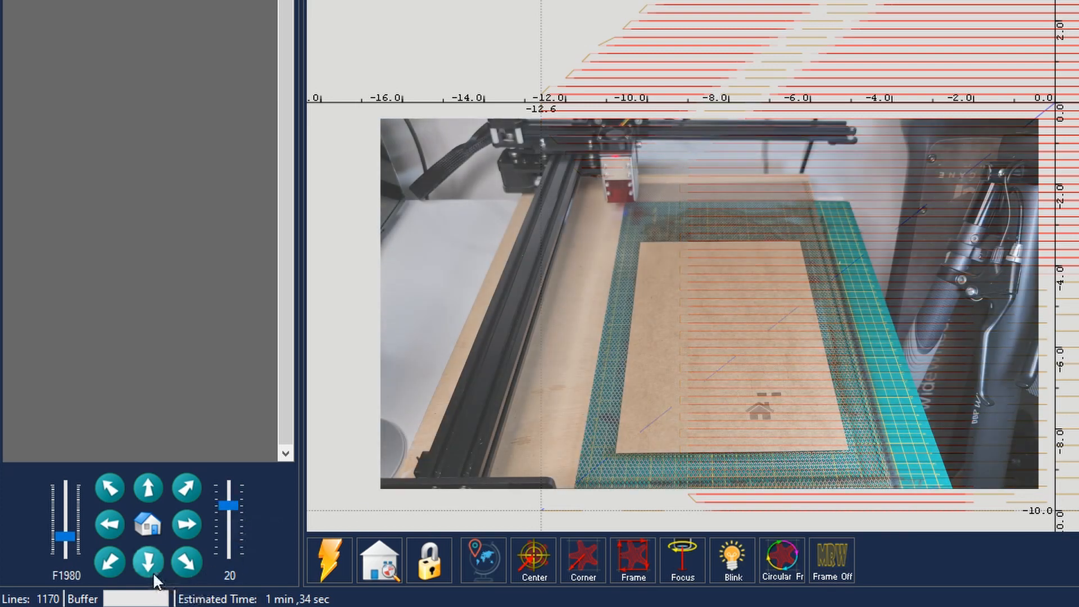
{"action": "left_click", "coordinate": [154, 573]}
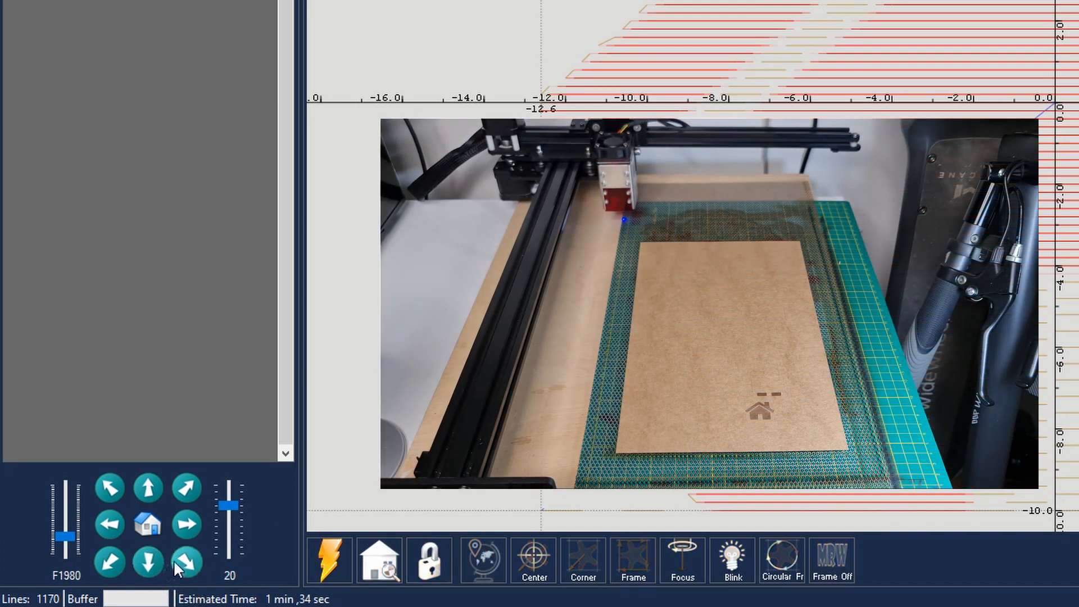
{"action": "left_click", "coordinate": [174, 561]}
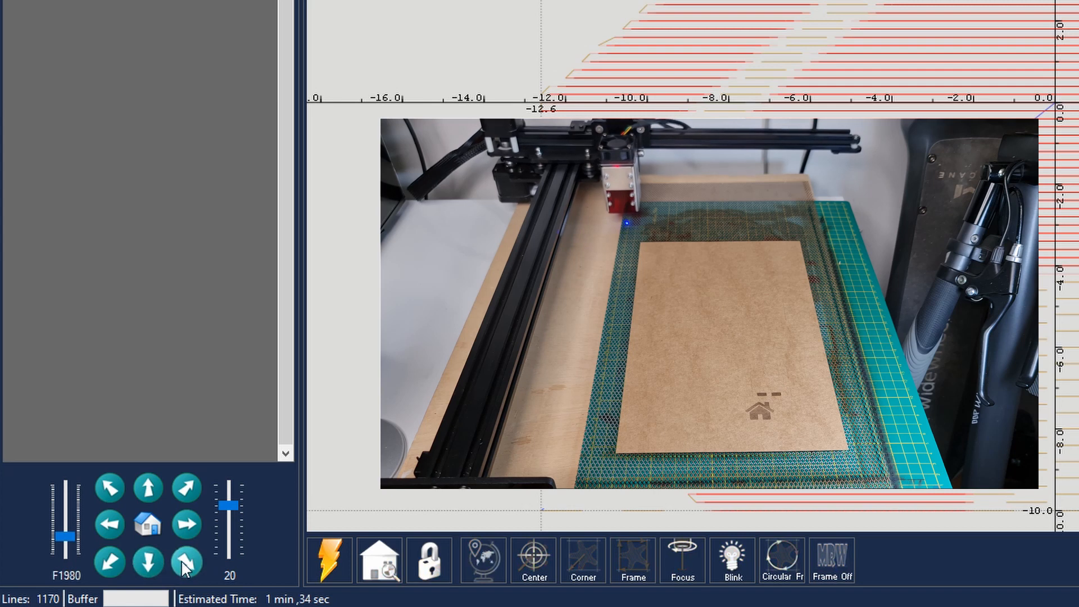
{"action": "left_click", "coordinate": [152, 557]}
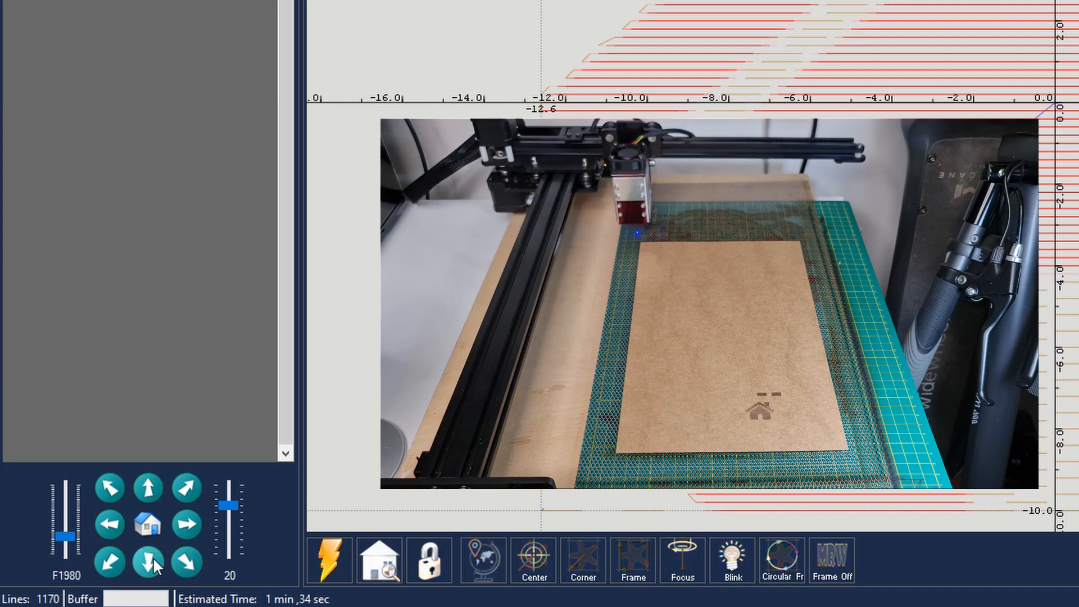
{"action": "left_click", "coordinate": [179, 564]}
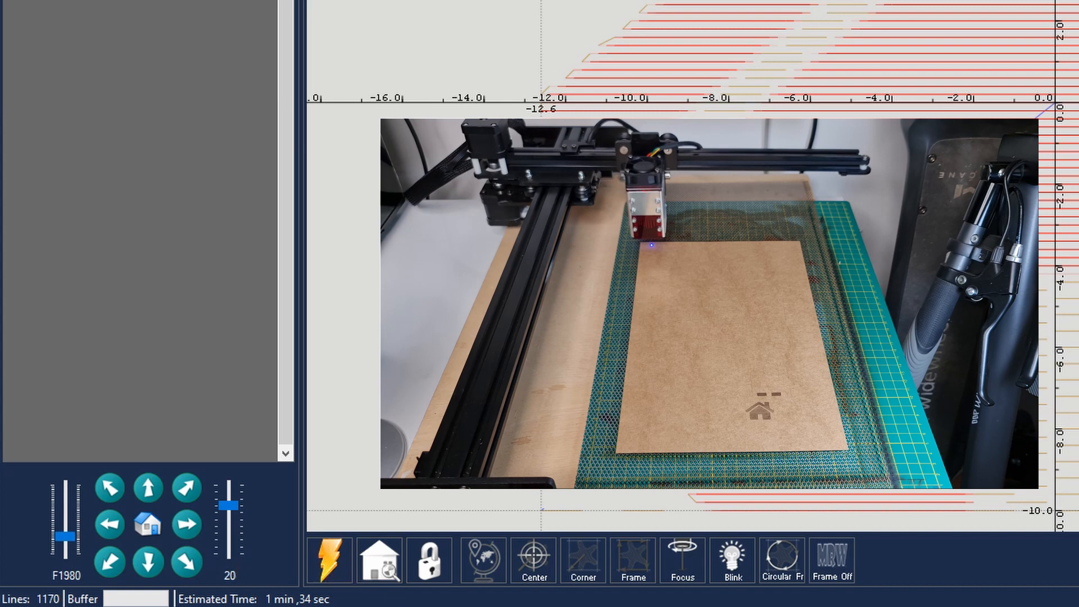
{"action": "left_click", "coordinate": [479, 547]}
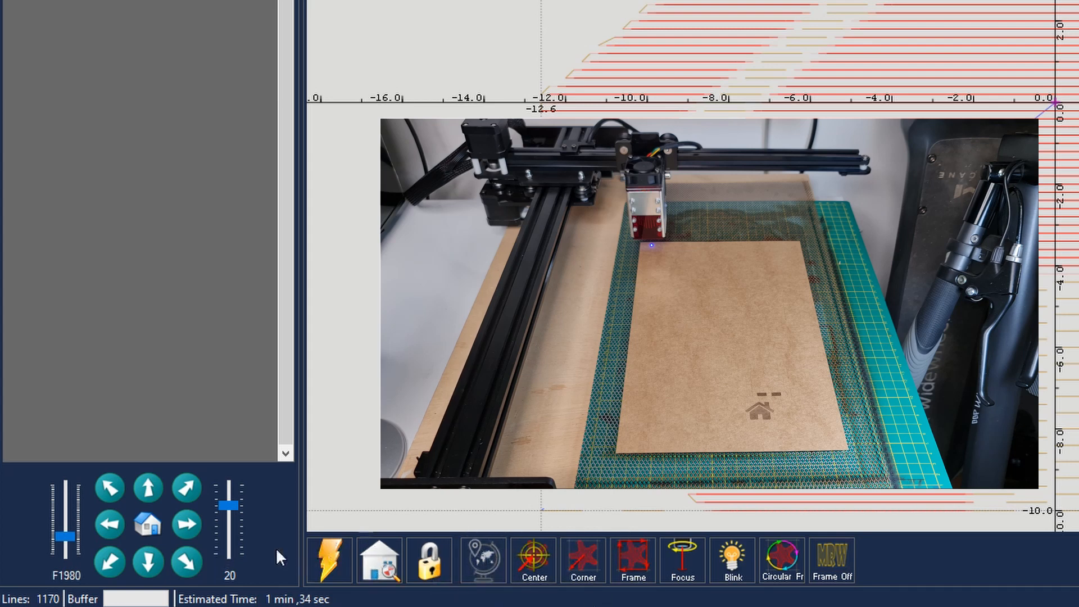
Jog the head away from the new zero by 20 in X+ Y−, X+, and Y−, and return it to zero
{"action": "left_click", "coordinate": [187, 560]}
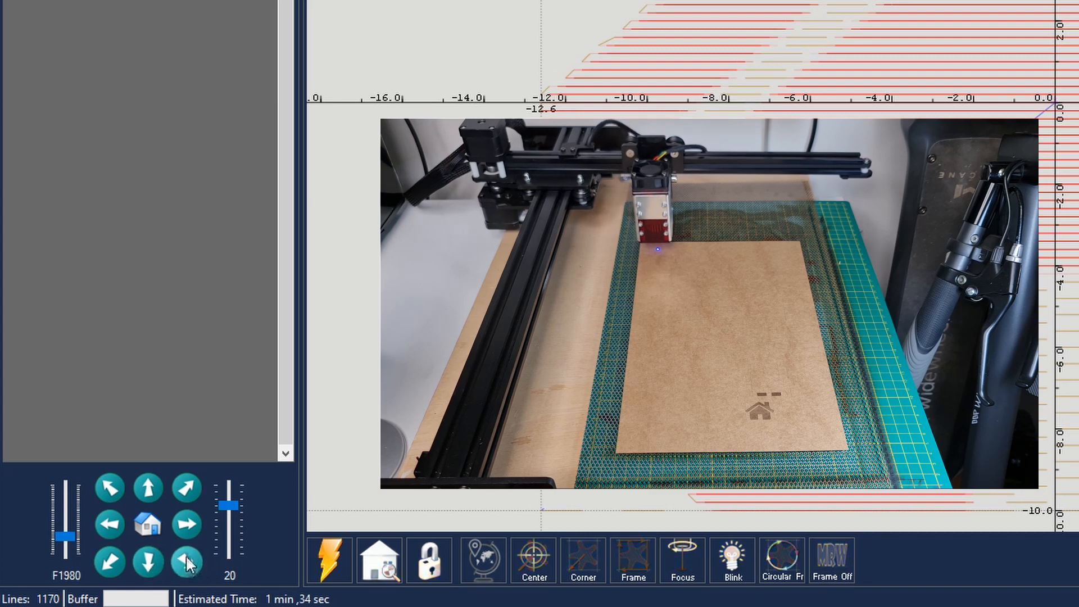
{"action": "left_click", "coordinate": [183, 518]}
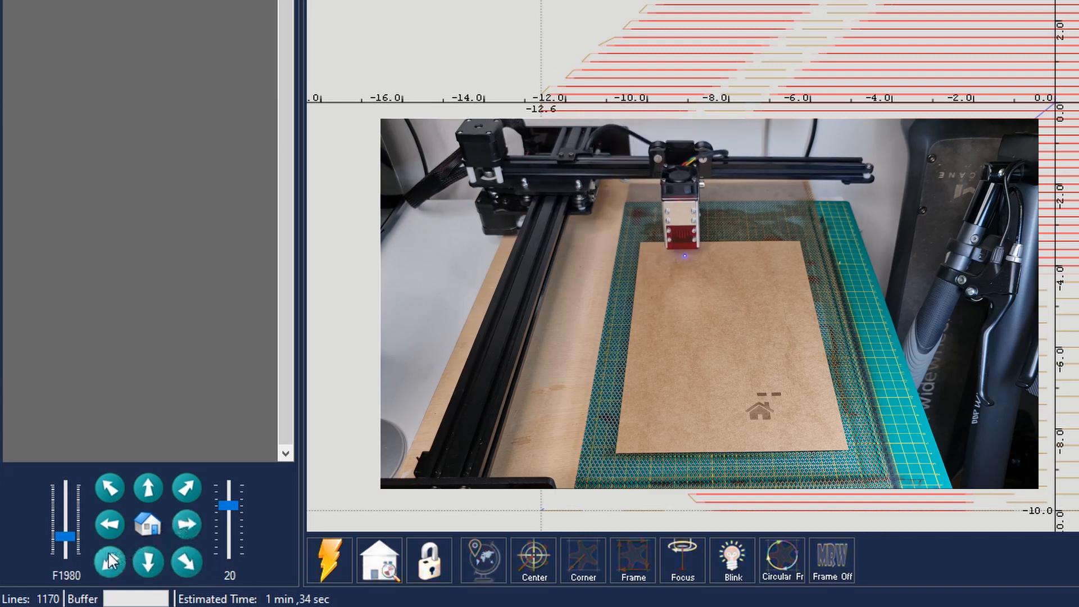
{"action": "left_click", "coordinate": [147, 560]}
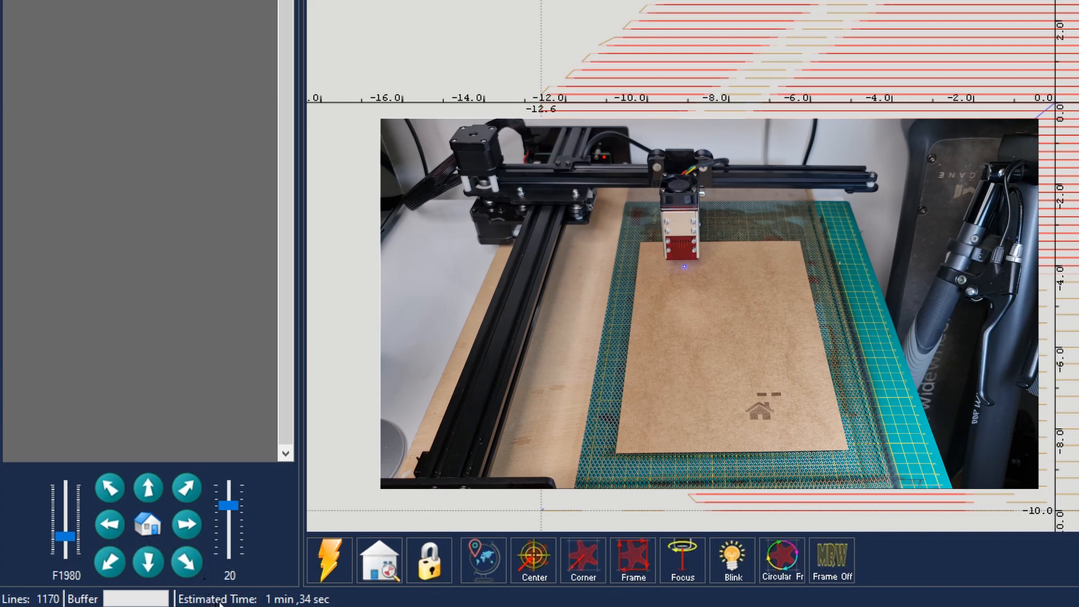
{"action": "left_click", "coordinate": [149, 526]}
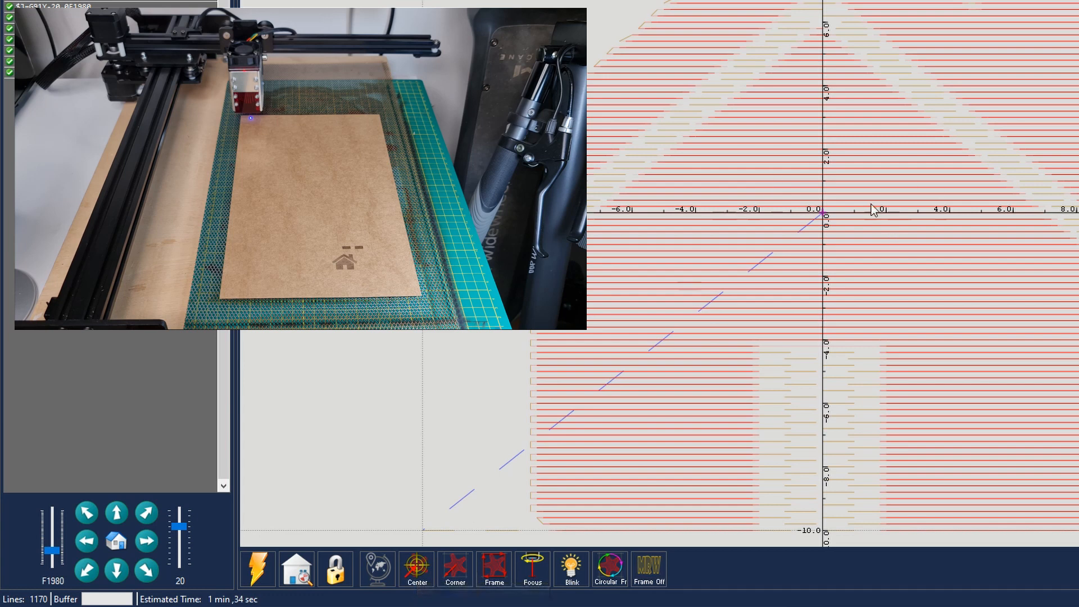
Move the laser to the house design's center and corner, and trace the design's frame on the sheet
{"action": "left_click", "coordinate": [428, 566]}
{"action": "left_click", "coordinate": [456, 569]}
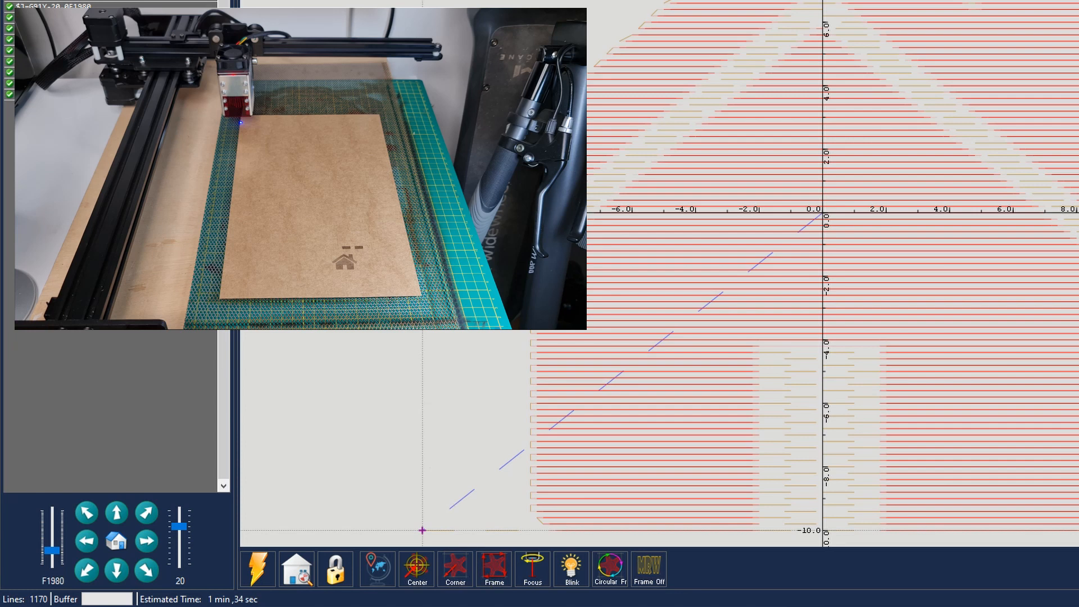
{"action": "left_click", "coordinate": [492, 568]}
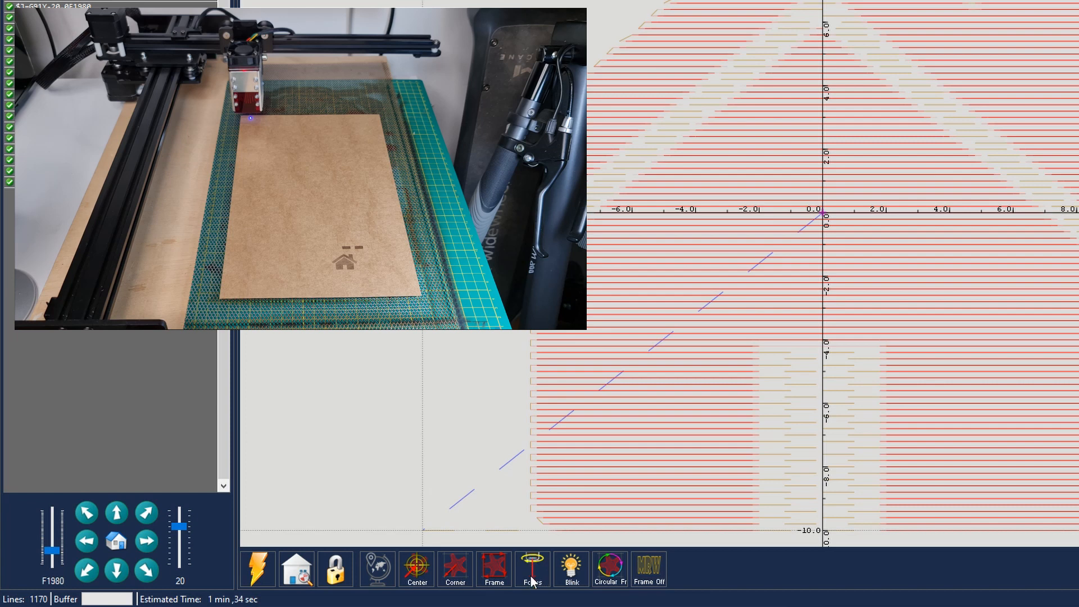
Switch the focus laser beam on and off again, and blink the laser at its current position
{"action": "left_click", "coordinate": [533, 573]}
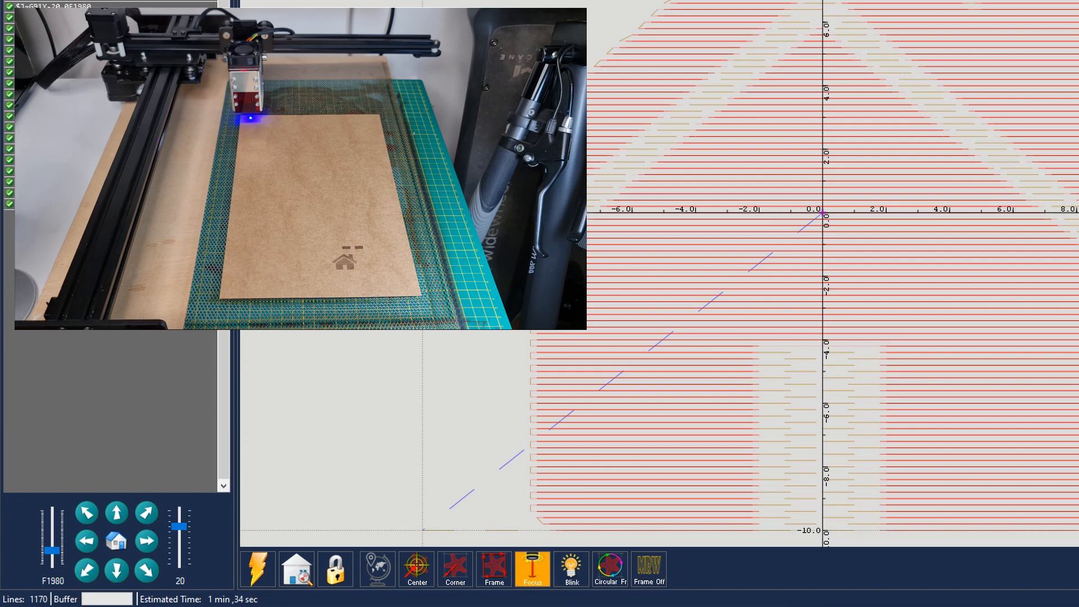
{"action": "left_click", "coordinate": [533, 570]}
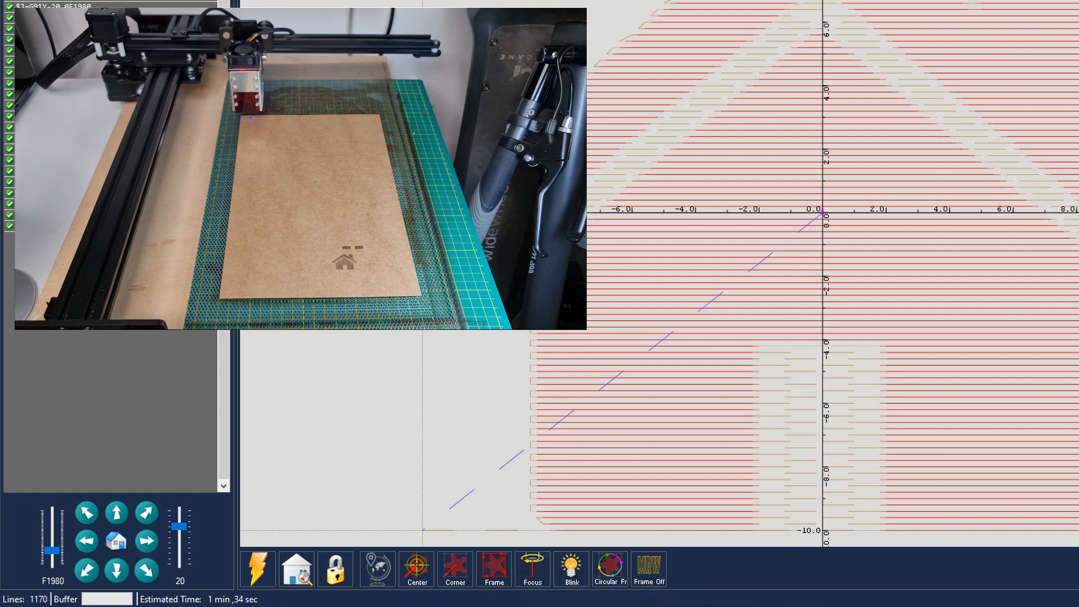
{"action": "left_click", "coordinate": [569, 568]}
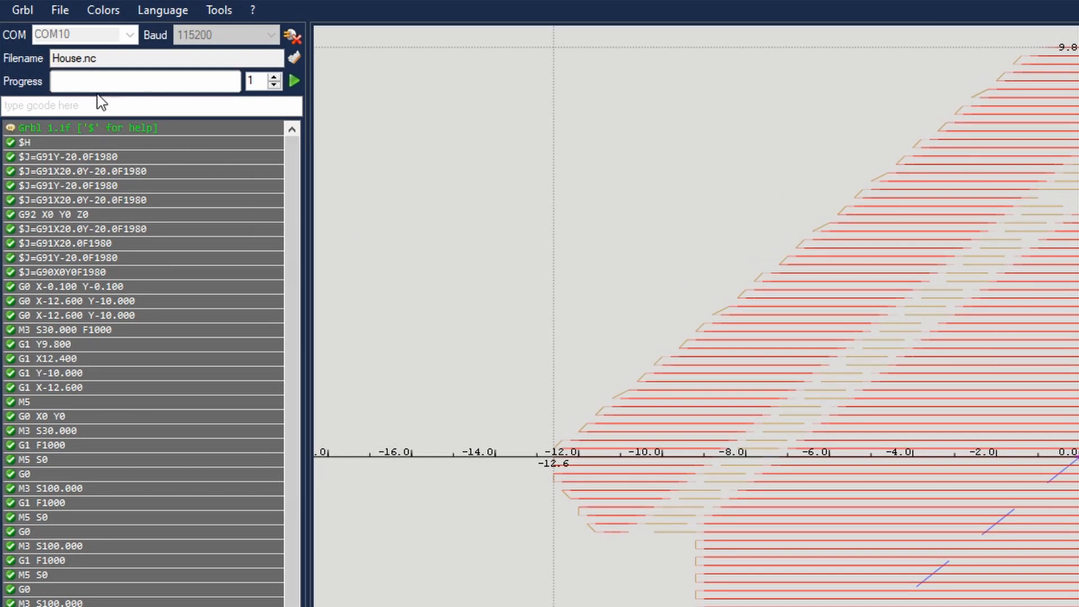
Open the laser and material database and examine the power, speed and cycle values listed for each laser model
{"action": "left_click", "coordinate": [13, 10]}
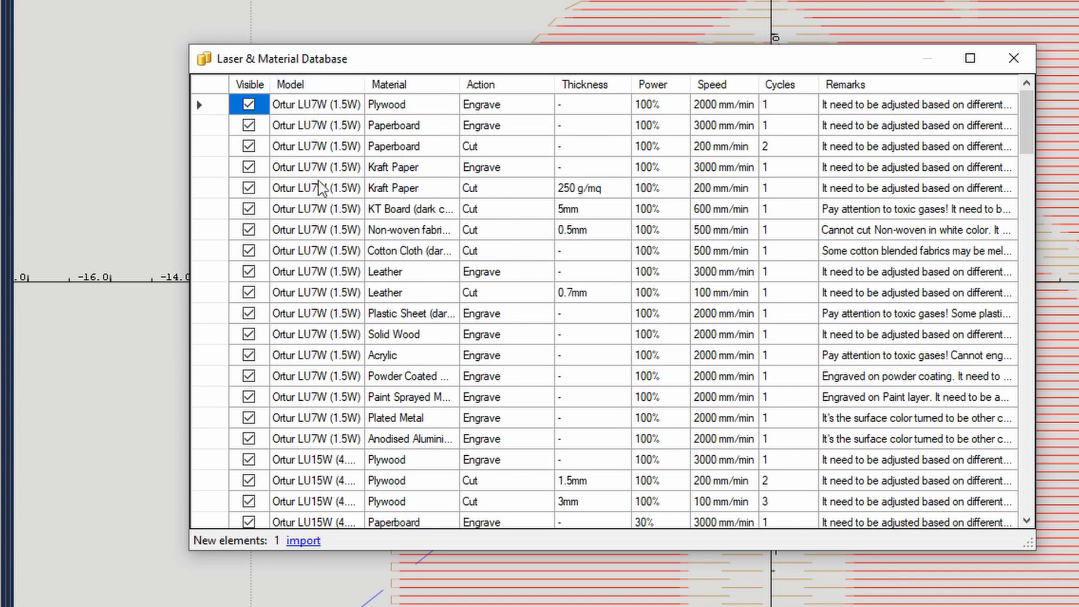
{"action": "scroll", "coordinate": [303, 337], "scroll_direction": "down", "scroll_amount": 15}
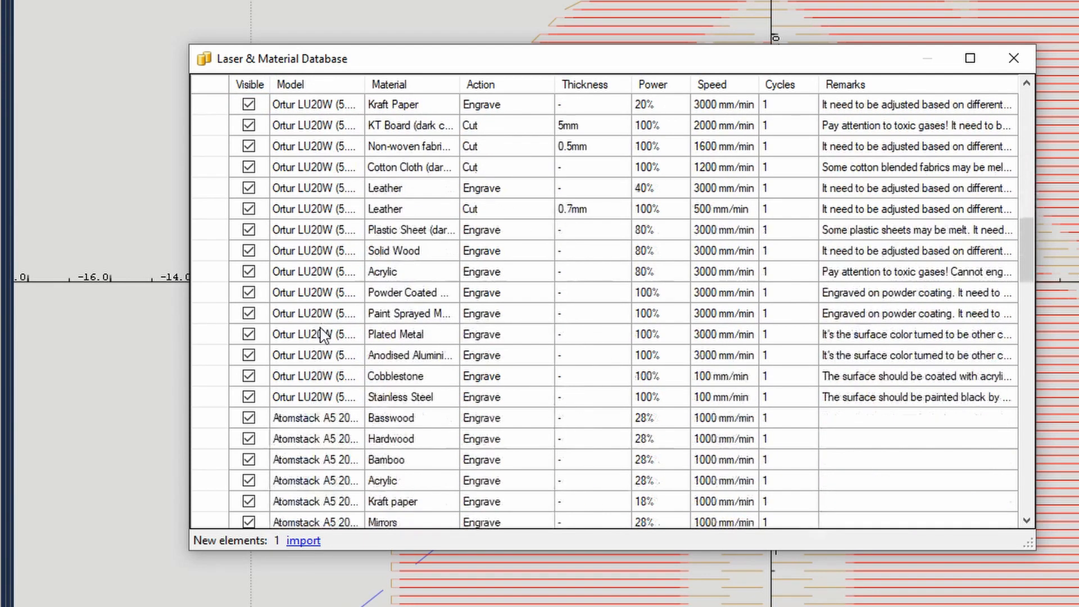
{"action": "scroll", "coordinate": [308, 380], "scroll_direction": "down", "scroll_amount": 9}
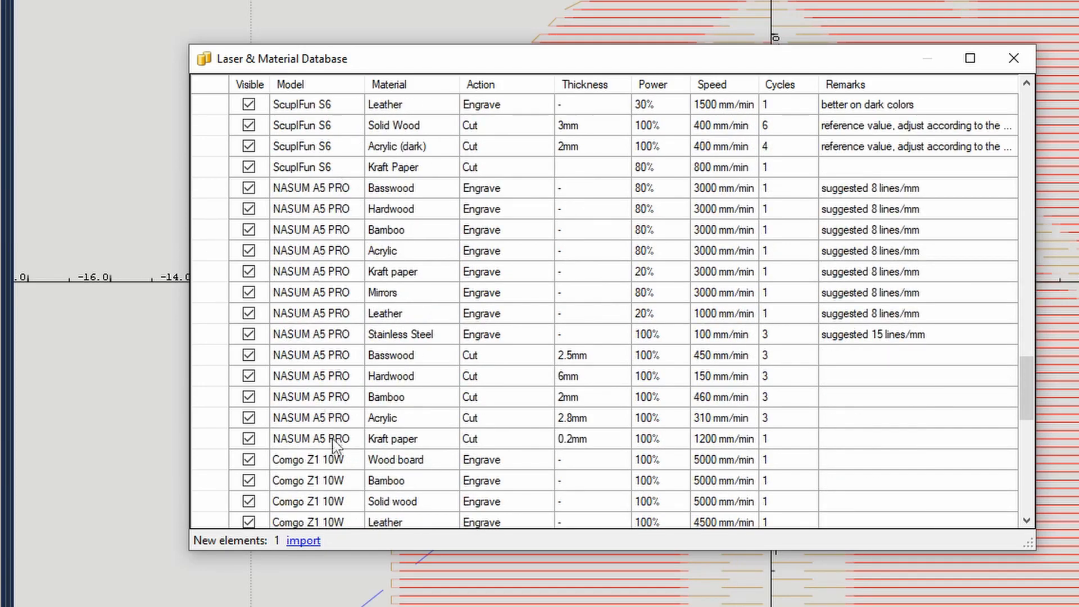
{"action": "scroll", "coordinate": [304, 450], "scroll_direction": "up", "scroll_amount": 5}
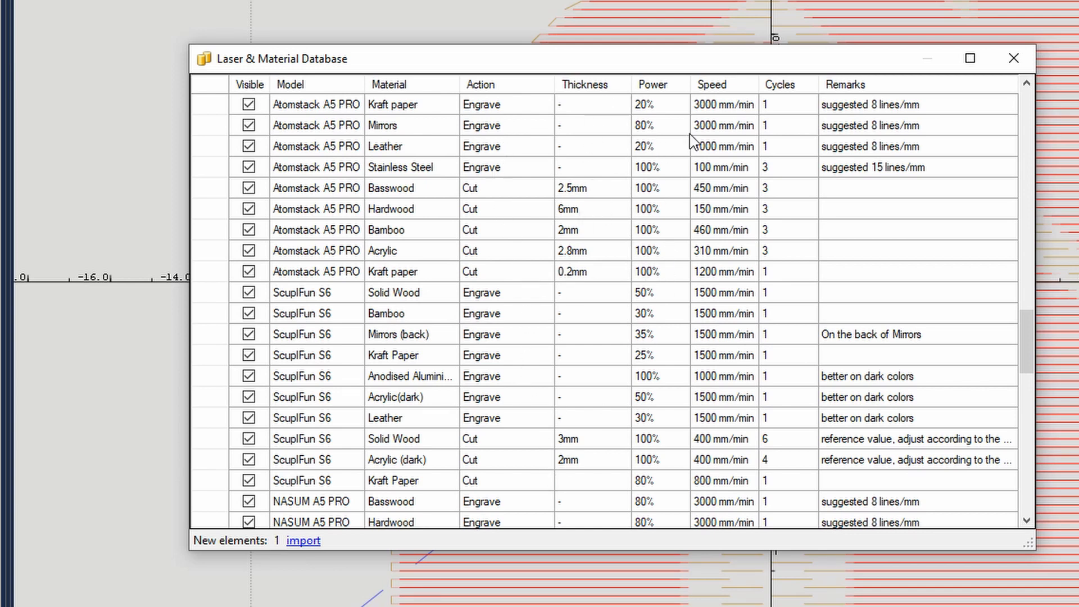
{"action": "scroll", "coordinate": [871, 359], "scroll_direction": "down", "scroll_amount": 15}
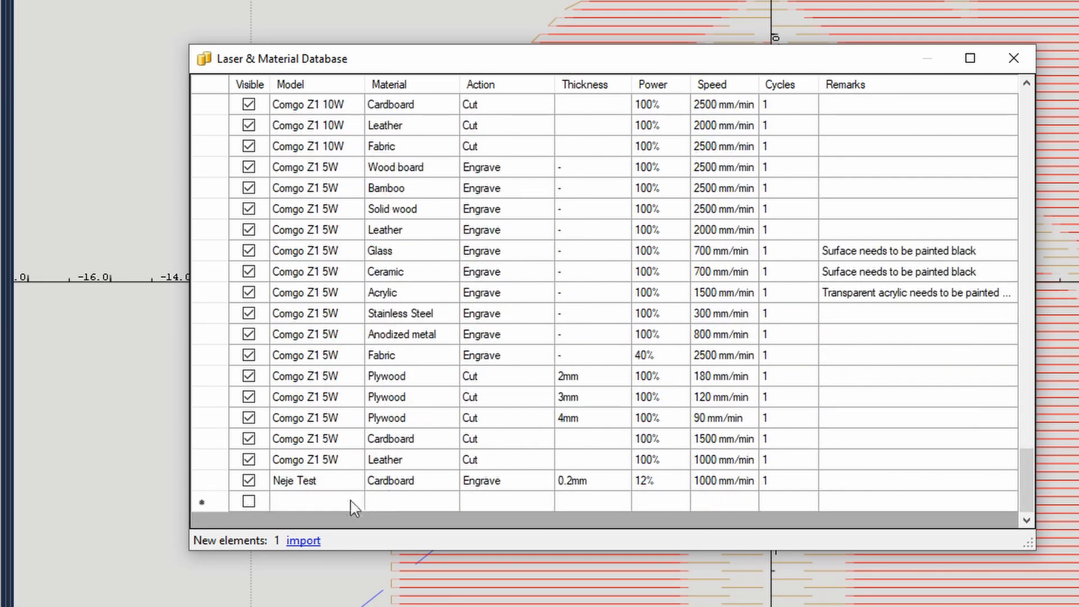
Add a new database entry with model "sdsds", material "sdfsd" and action "sdfsd"
{"action": "left_click", "coordinate": [298, 502]}
{"action": "type", "text": "sdsds"}
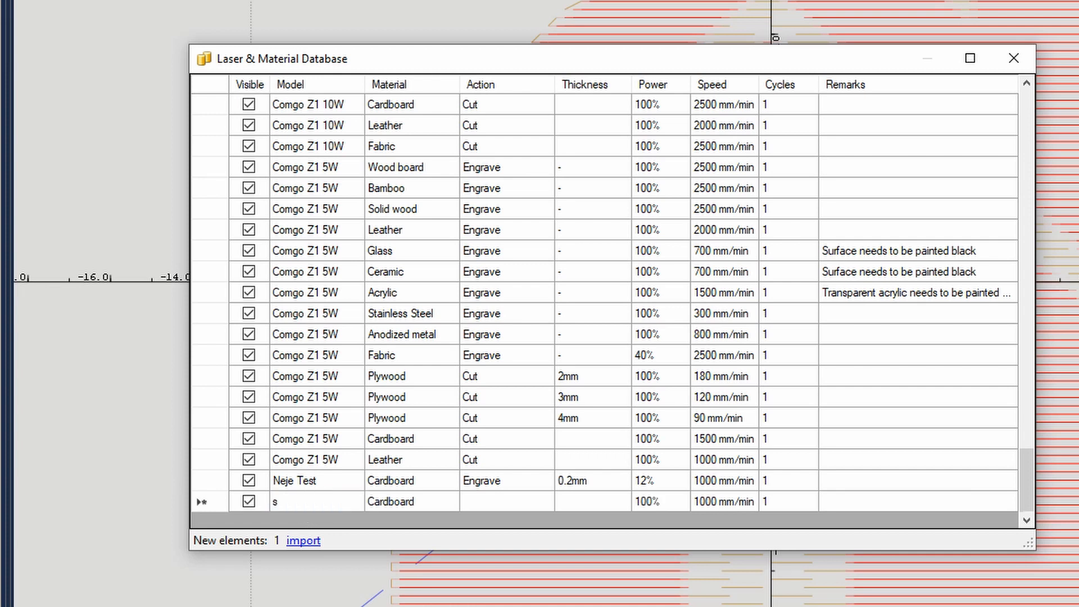
{"action": "left_click", "coordinate": [405, 503]}
{"action": "type", "text": "sdfsd"}
{"action": "left_click", "coordinate": [497, 498]}
{"action": "type", "text": "sdfsd"}
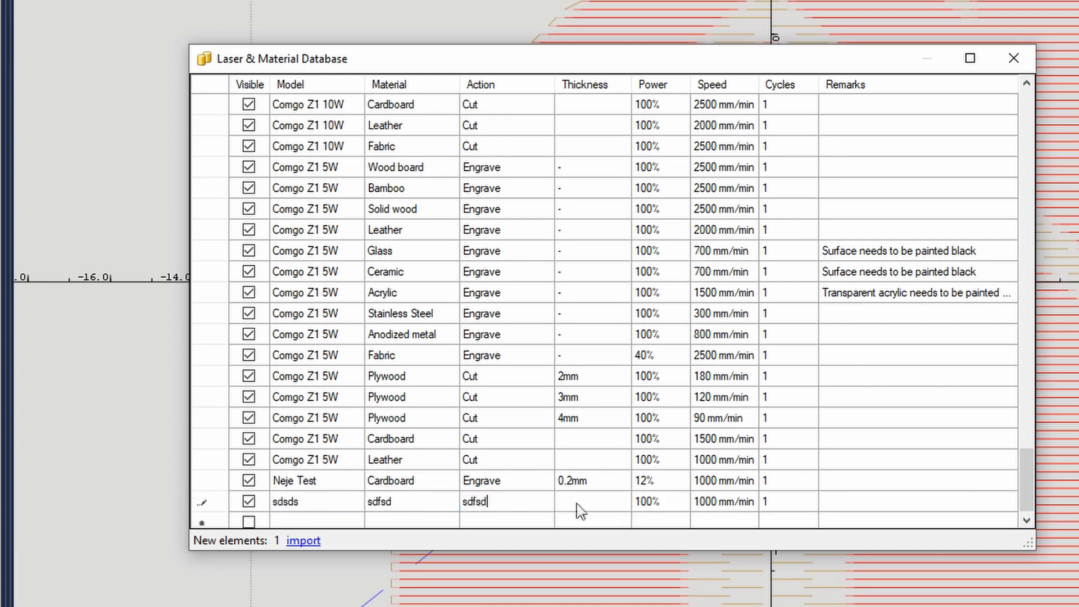
{"action": "key", "text": "Tab"}
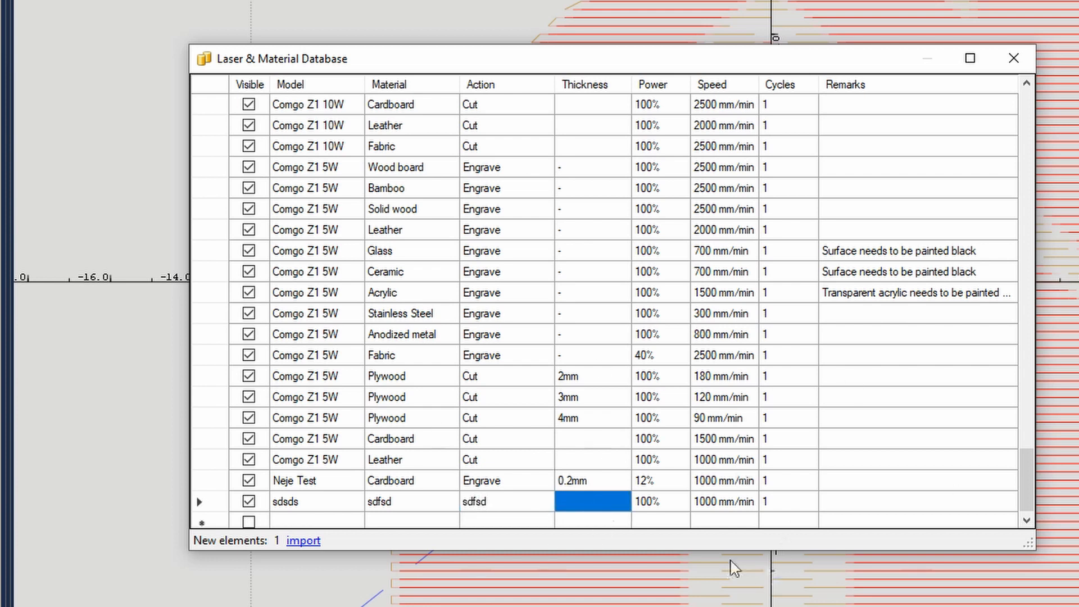
Add another database entry with model "dfsd", material "sdfsdf" and action "gdfgd", and close the database
{"action": "left_click", "coordinate": [332, 517]}
{"action": "type", "text": "dfsd"}
{"action": "left_click", "coordinate": [435, 501]}
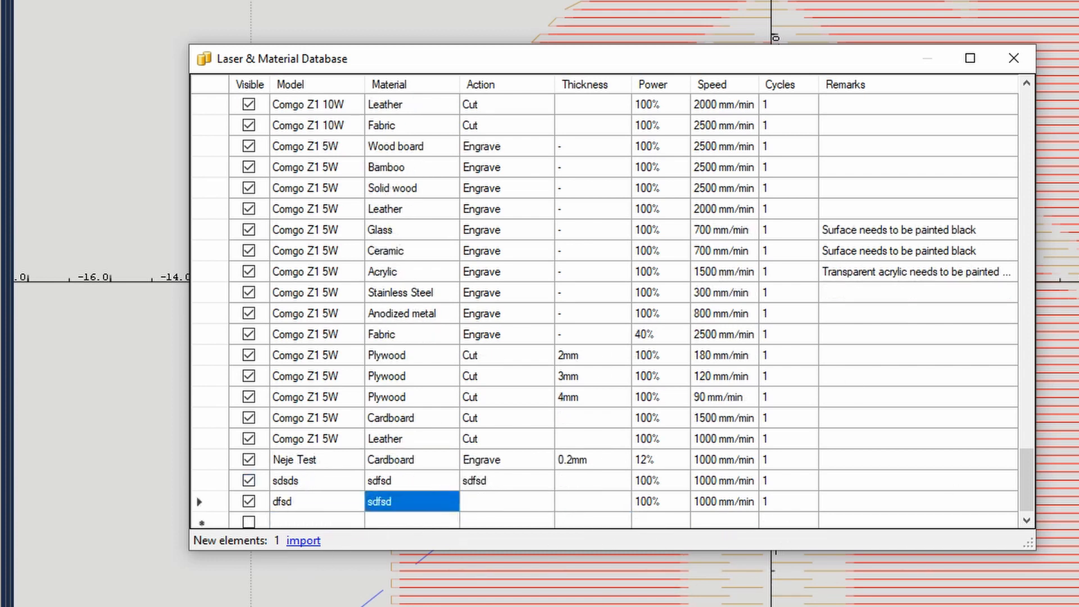
{"action": "type", "text": "sdfsdf"}
{"action": "left_click", "coordinate": [497, 503]}
{"action": "type", "text": "gdfgd"}
{"action": "left_click", "coordinate": [590, 502]}
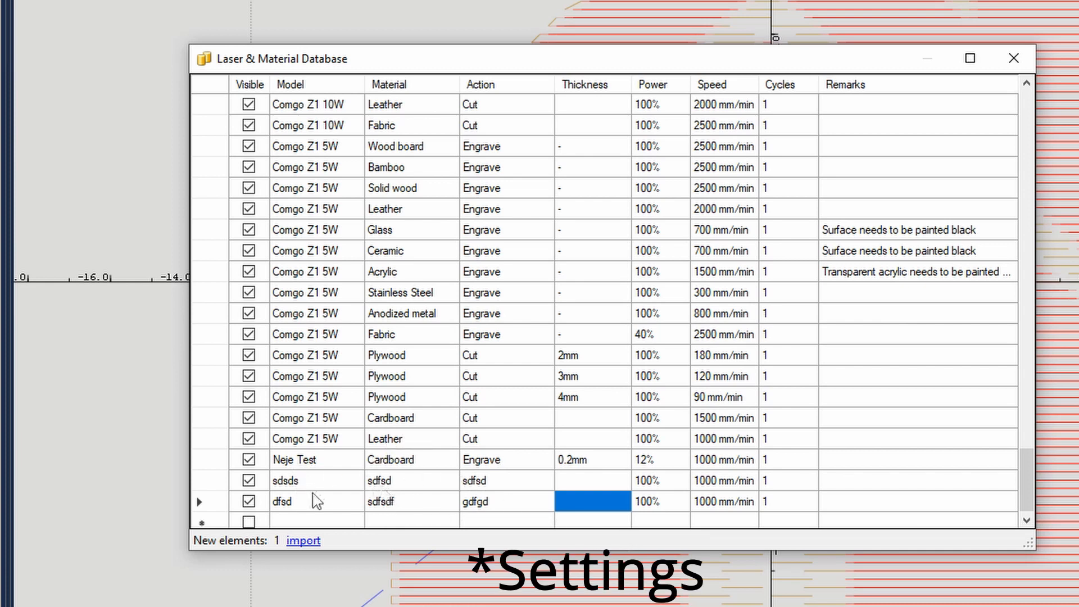
{"action": "left_click", "coordinate": [200, 504]}
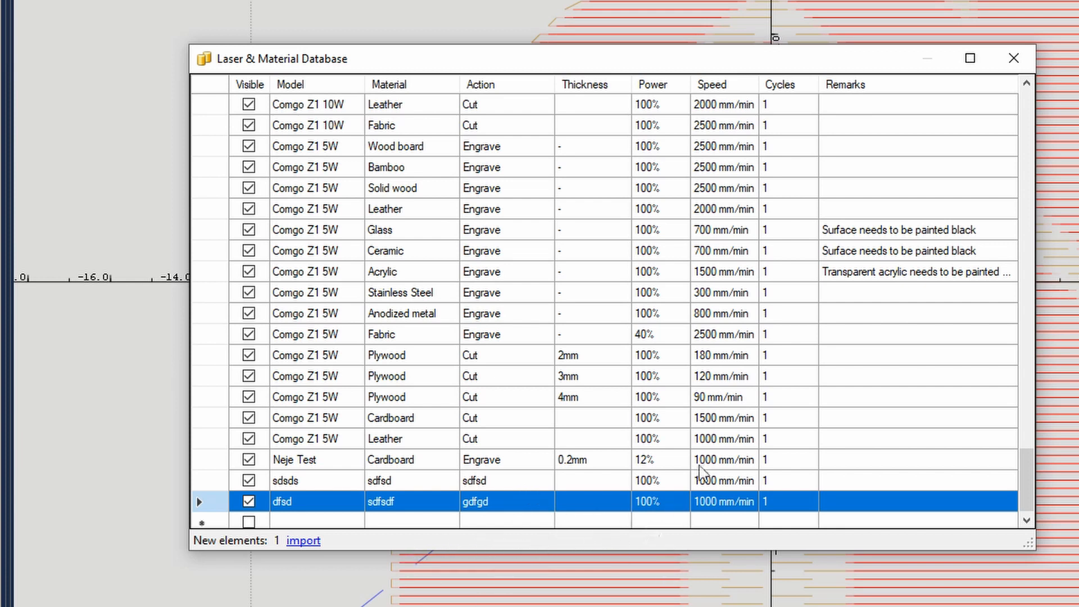
{"action": "left_click", "coordinate": [999, 60]}
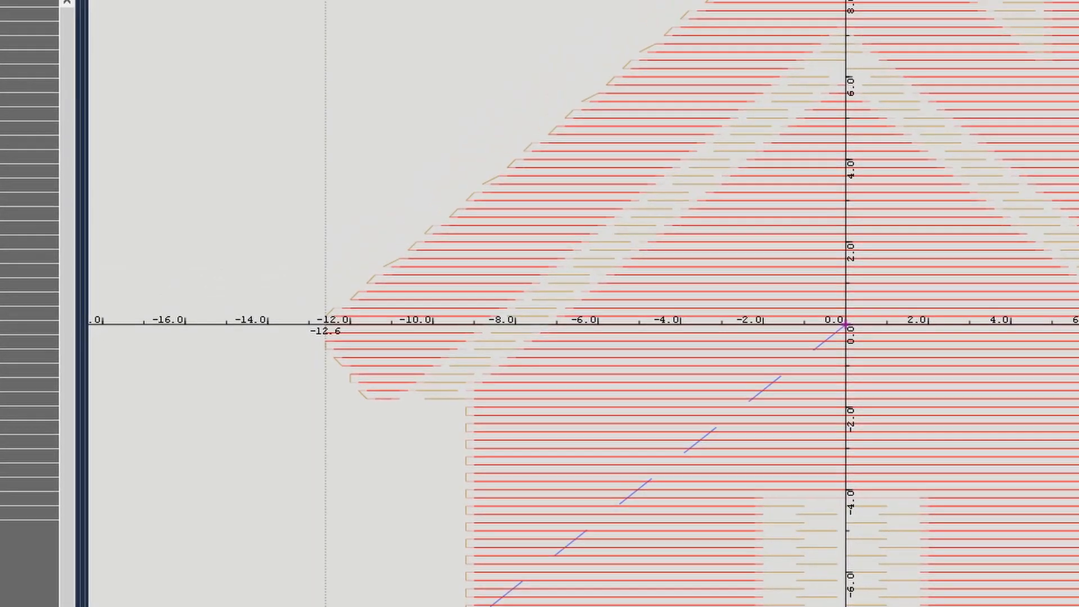
Open the Hotkey Manager, examine the shortcuts assigned to the available actions, and close it without changes
{"action": "left_click", "coordinate": [24, 10]}
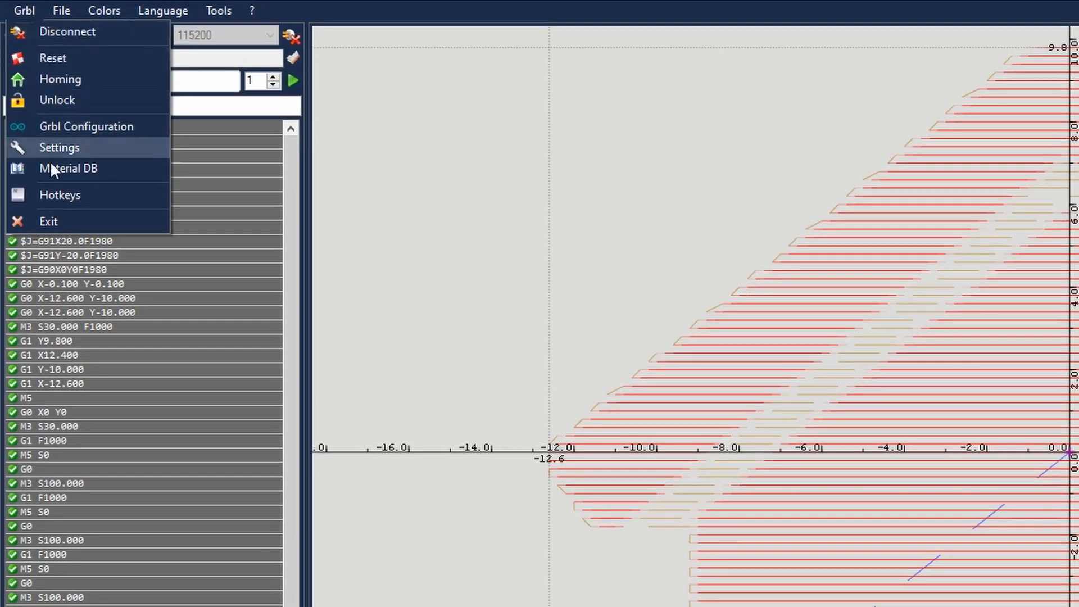
{"action": "left_click", "coordinate": [63, 195]}
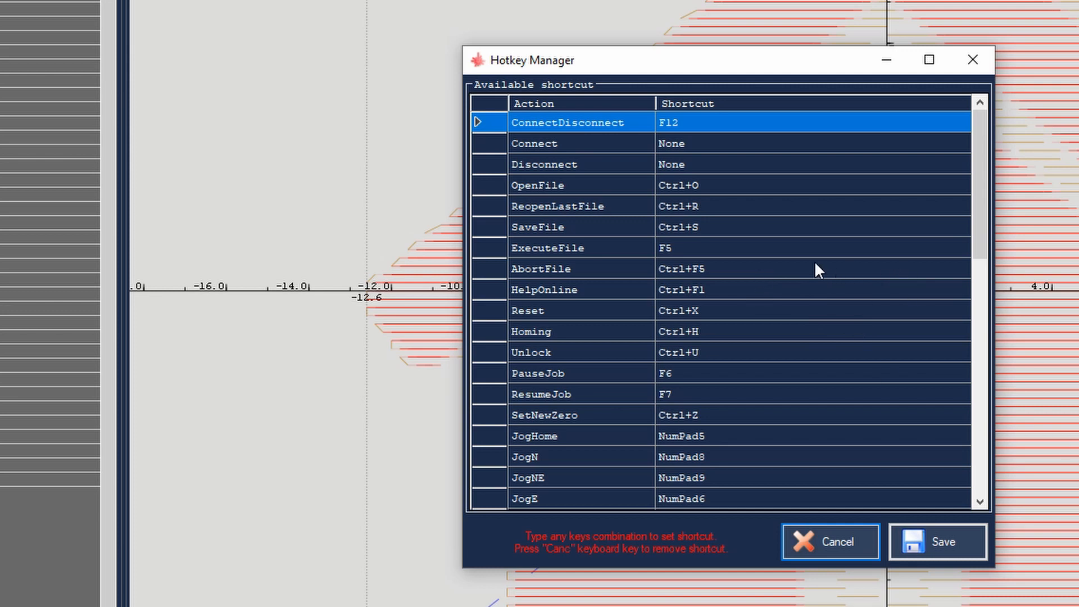
{"action": "scroll", "coordinate": [822, 351], "scroll_direction": "down", "scroll_amount": 8}
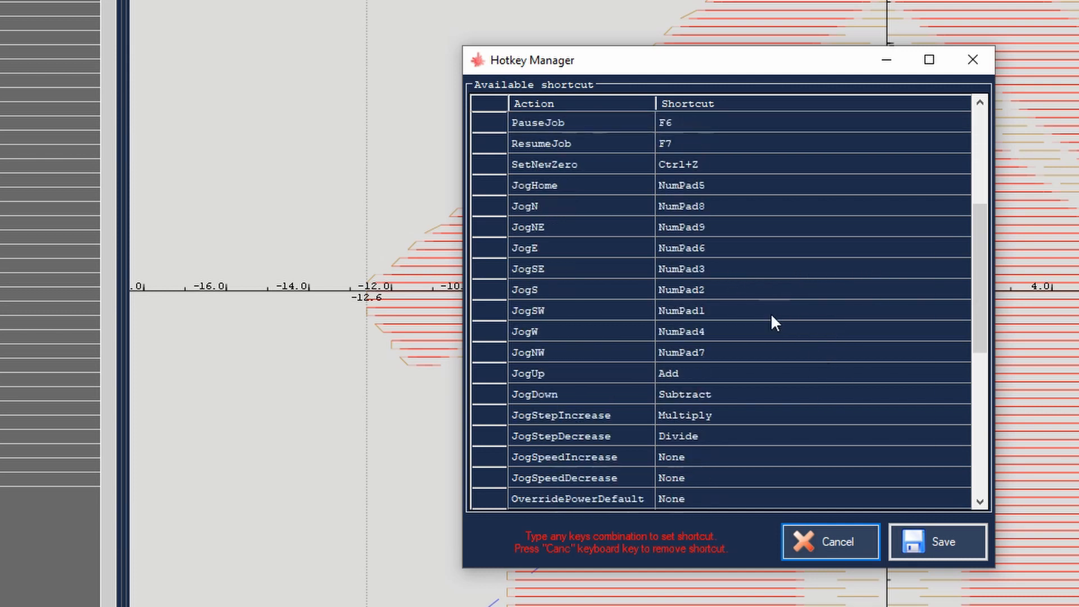
{"action": "scroll", "coordinate": [662, 243], "scroll_direction": "down", "scroll_amount": 2}
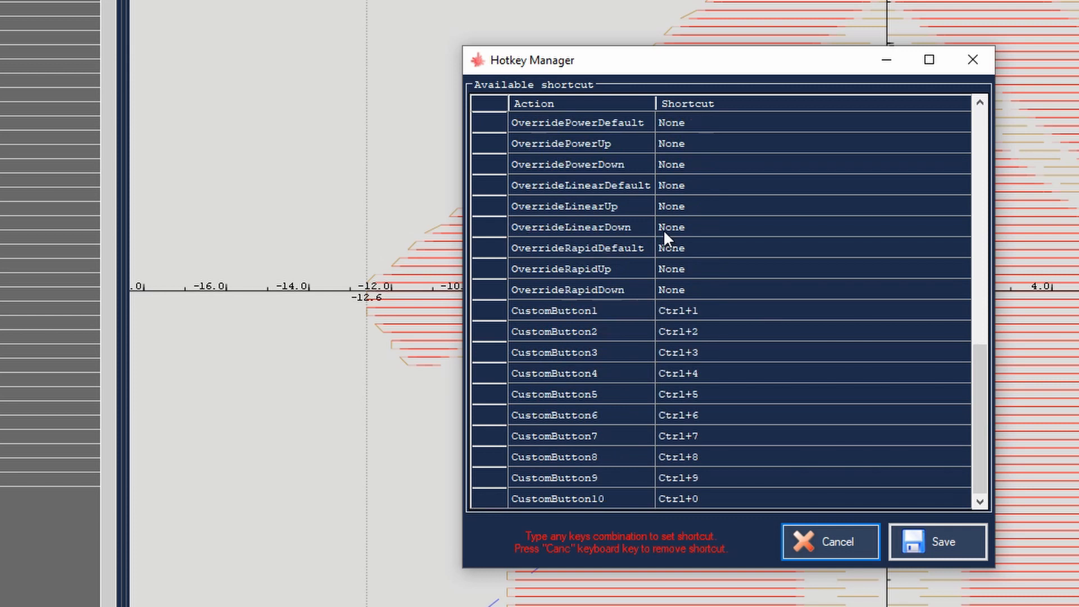
{"action": "scroll", "coordinate": [695, 306], "scroll_direction": "up", "scroll_amount": 8}
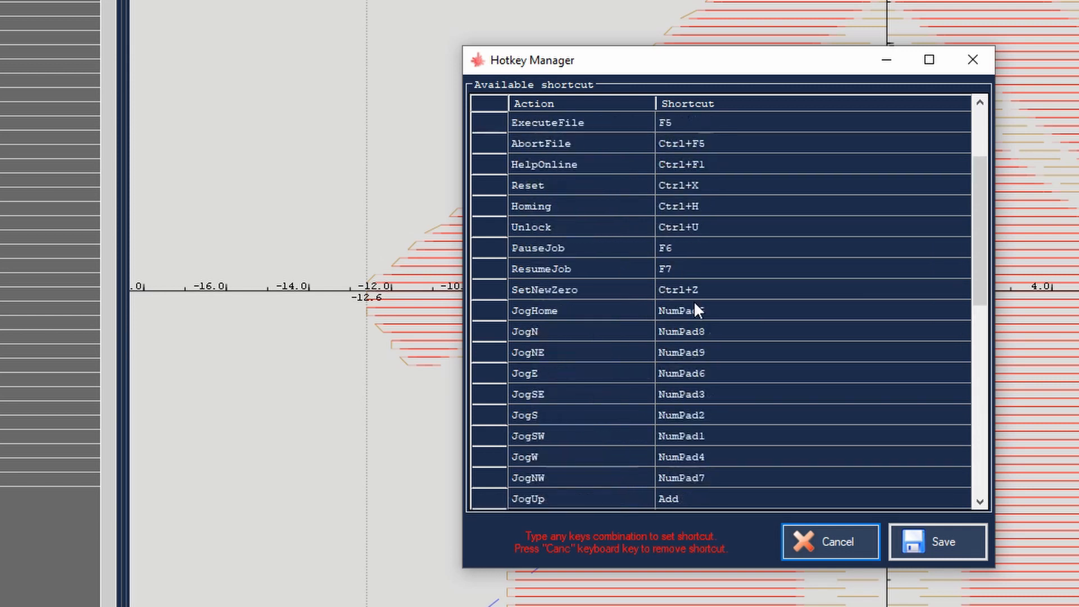
{"action": "scroll", "coordinate": [693, 301], "scroll_direction": "up", "scroll_amount": 2}
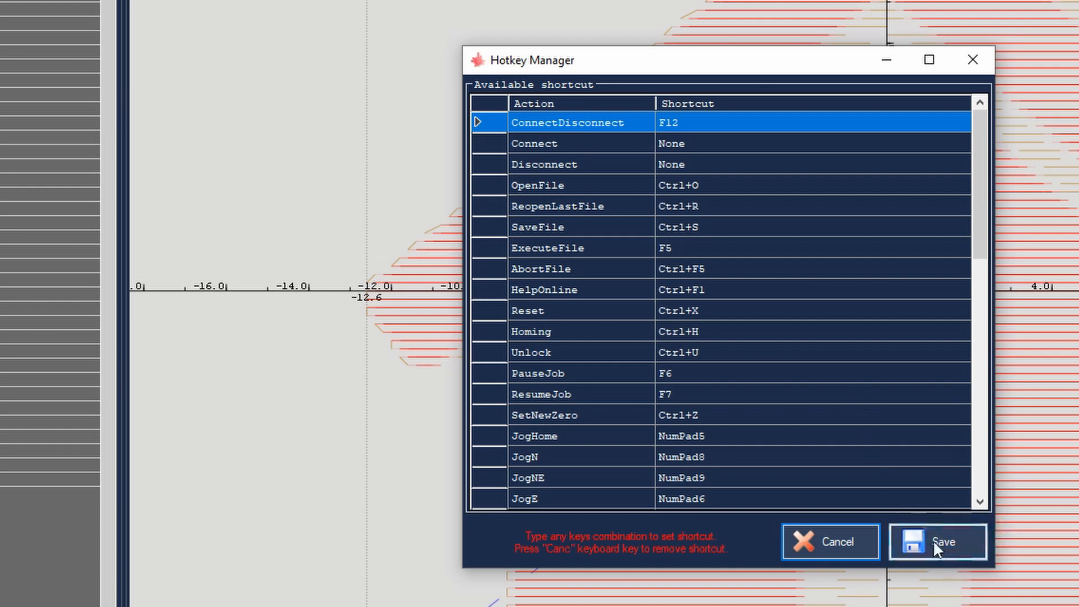
{"action": "left_click", "coordinate": [973, 61]}
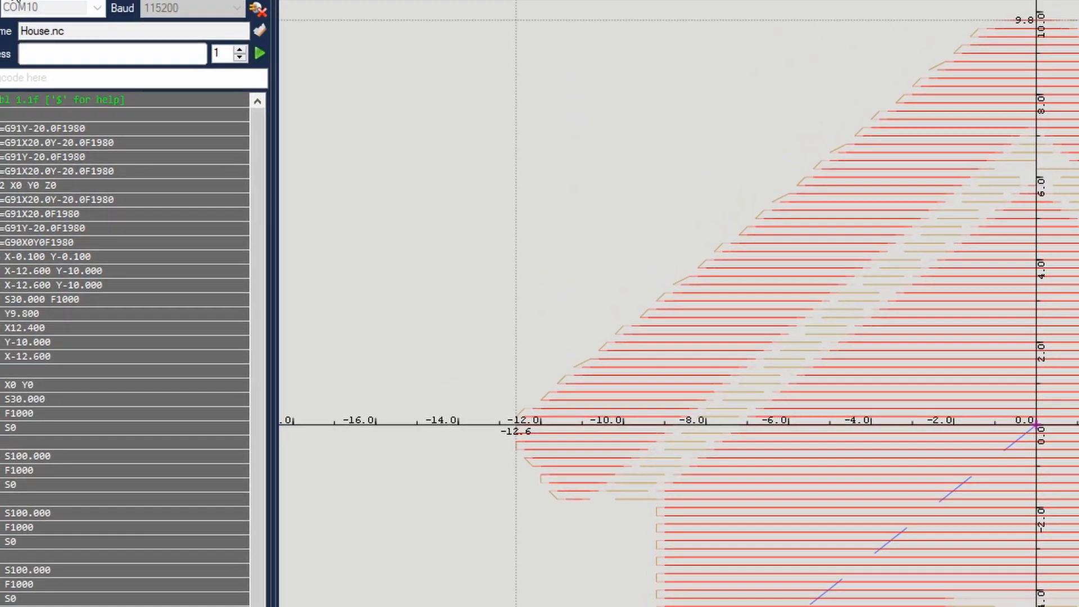
Open the option to send the job from a position, set the start line to 500, and close it without running
{"action": "left_click", "coordinate": [101, 10]}
{"action": "mouse_move", "coordinate": [49, 8]}
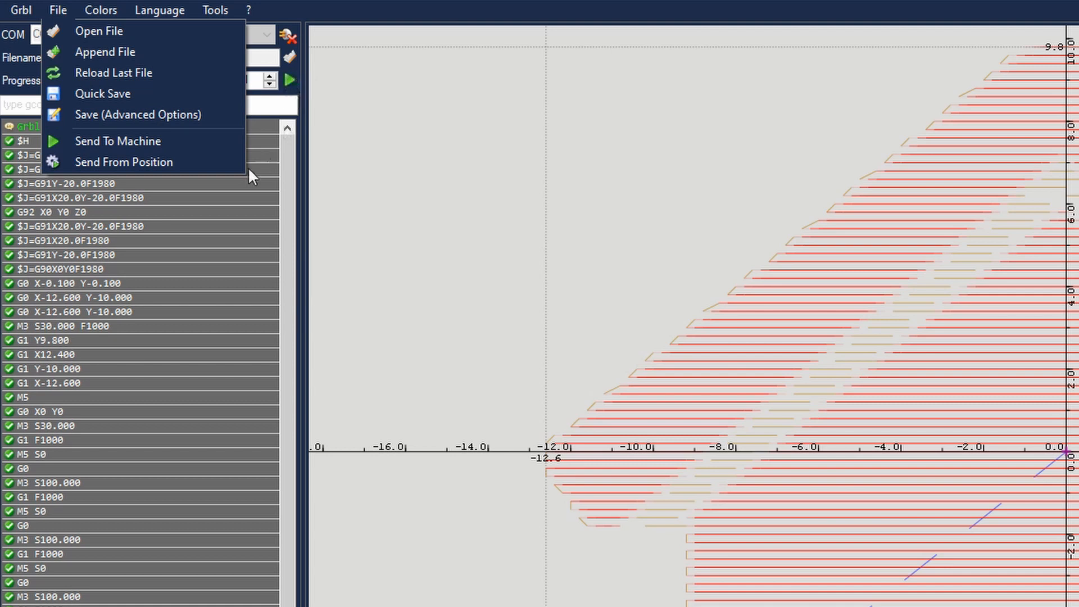
{"action": "left_click", "coordinate": [151, 161]}
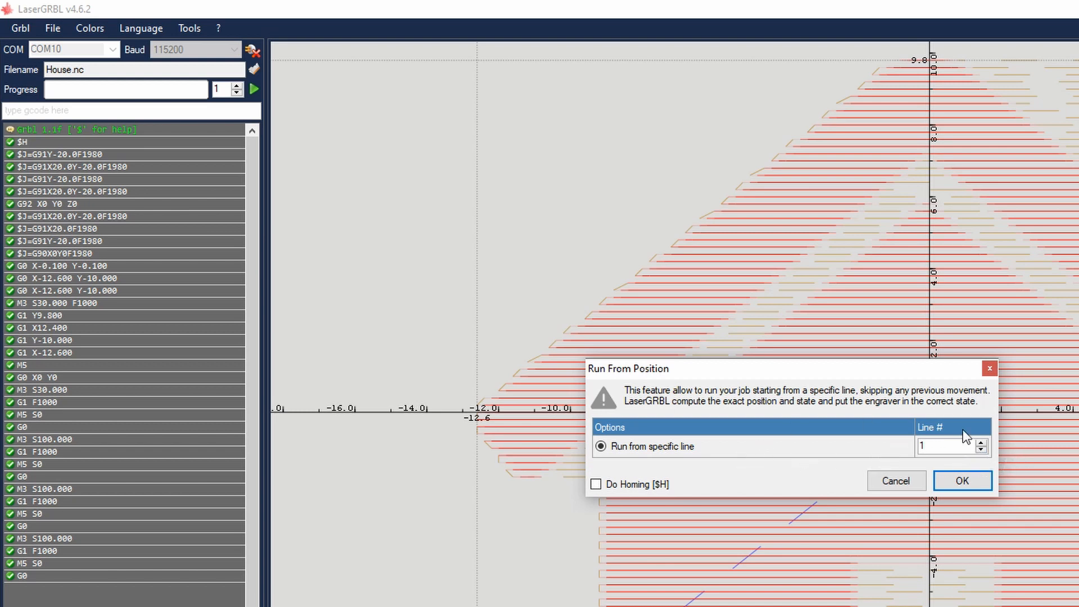
{"action": "left_click_drag", "start_coordinate": [898, 374], "coordinate": [870, 312]}
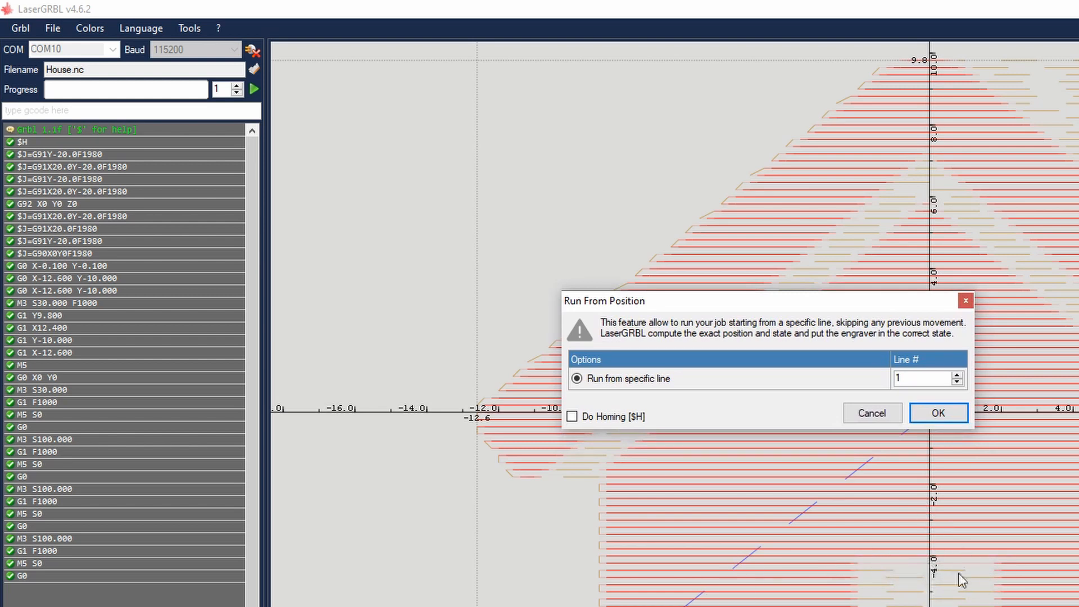
{"action": "left_click", "coordinate": [945, 376]}
{"action": "type", "text": "500"}
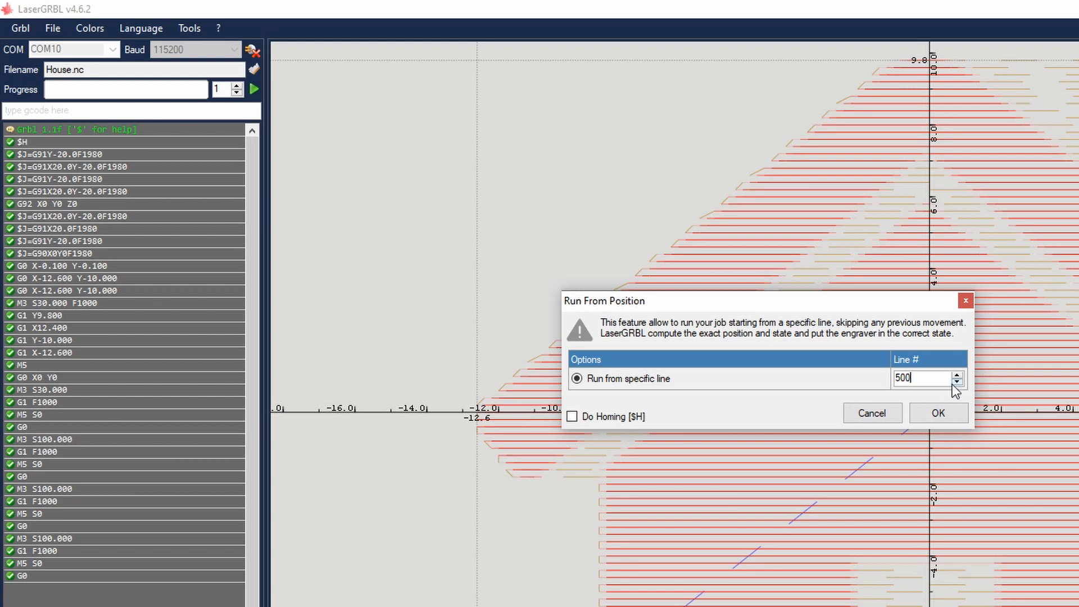
{"action": "left_click", "coordinate": [965, 300]}
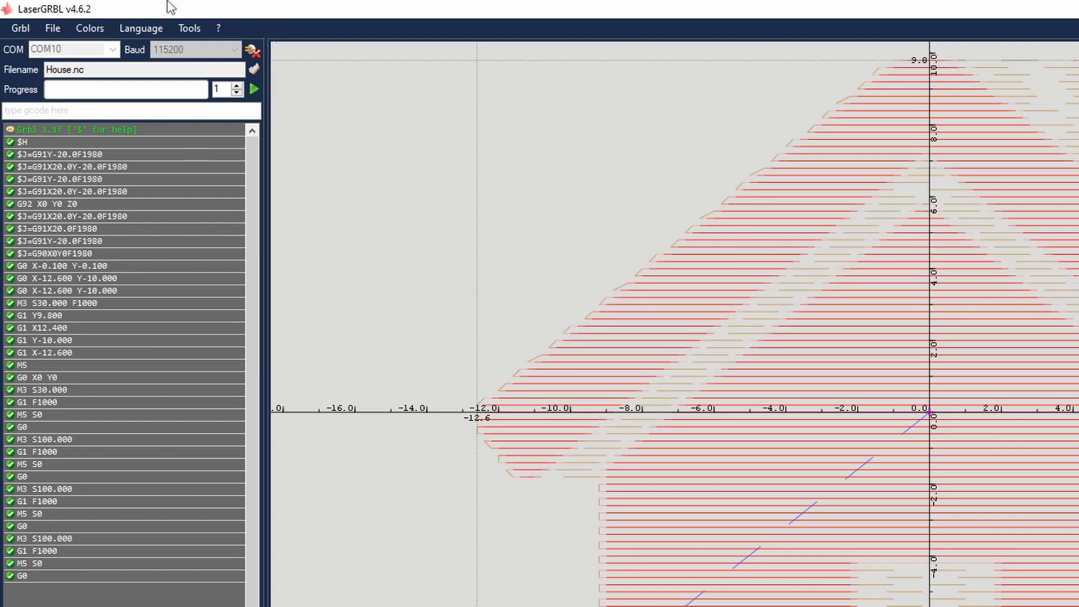
Try the Hacker color scheme and the Nighty color scheme on the interface
{"action": "left_click", "coordinate": [43, 31]}
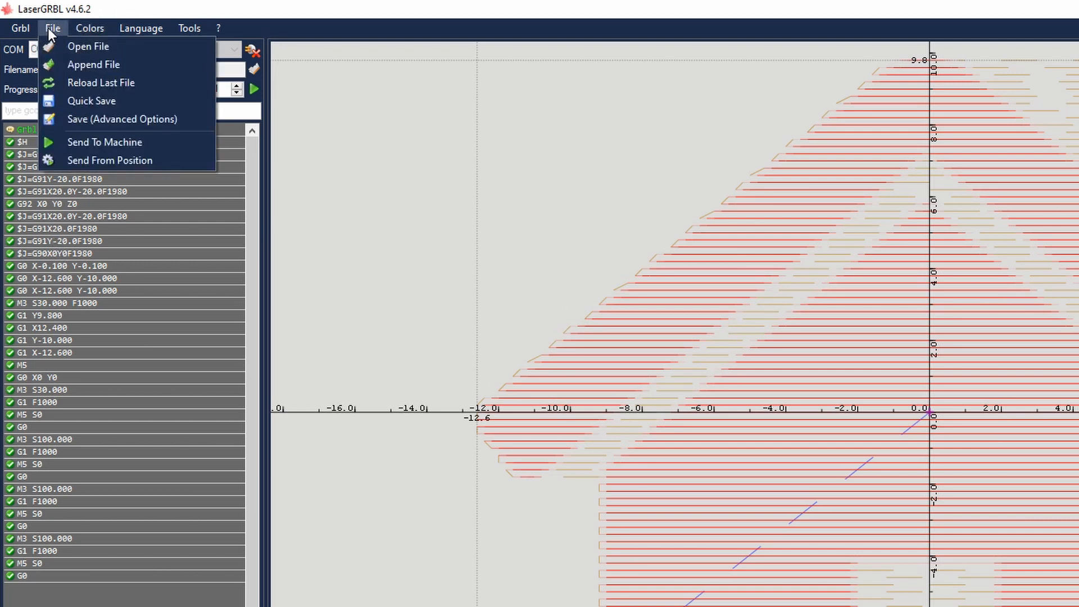
{"action": "mouse_move", "coordinate": [77, 27]}
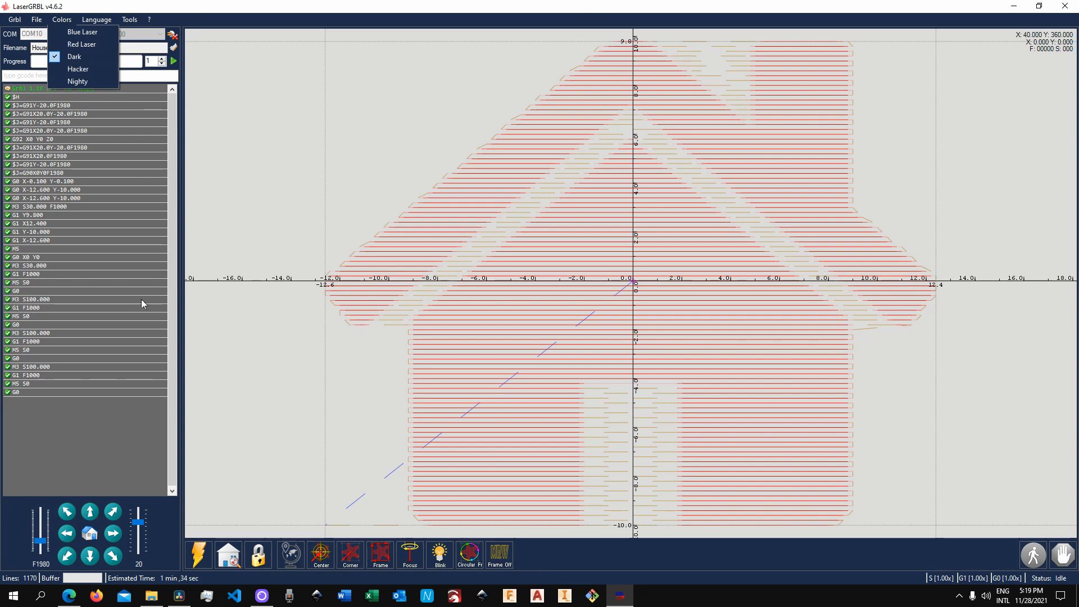
{"action": "mouse_move", "coordinate": [15, 19]}
{"action": "mouse_move", "coordinate": [62, 19]}
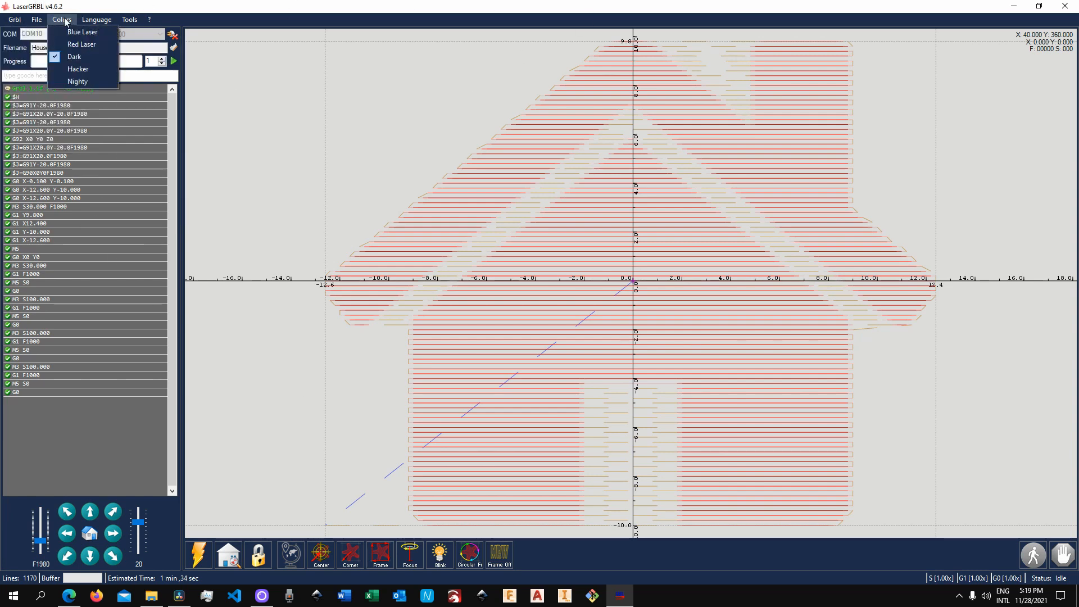
{"action": "left_click", "coordinate": [82, 72]}
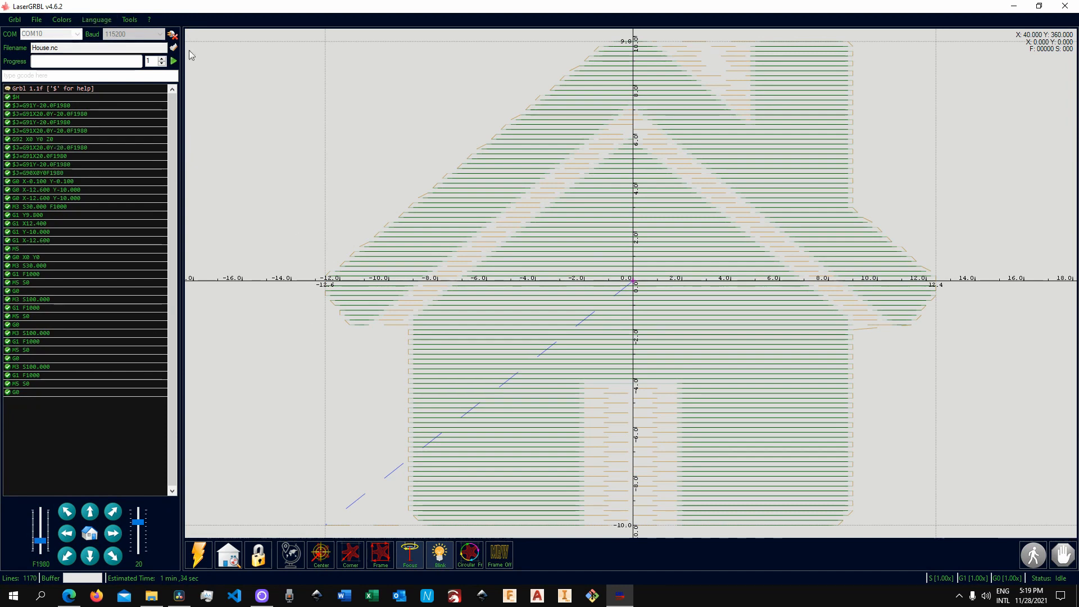
{"action": "left_click", "coordinate": [62, 19]}
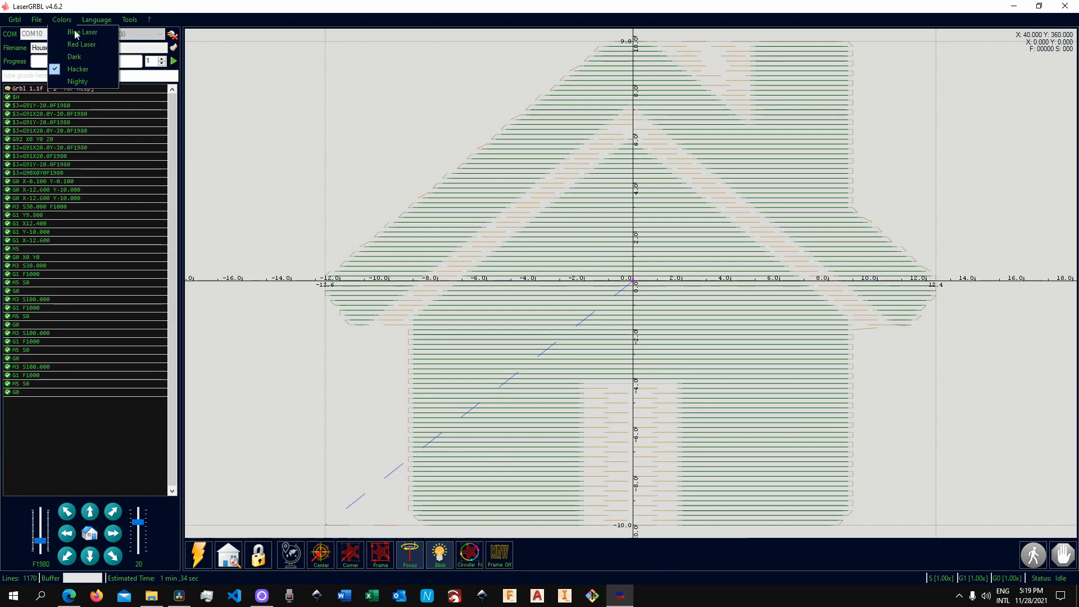
{"action": "left_click", "coordinate": [79, 85]}
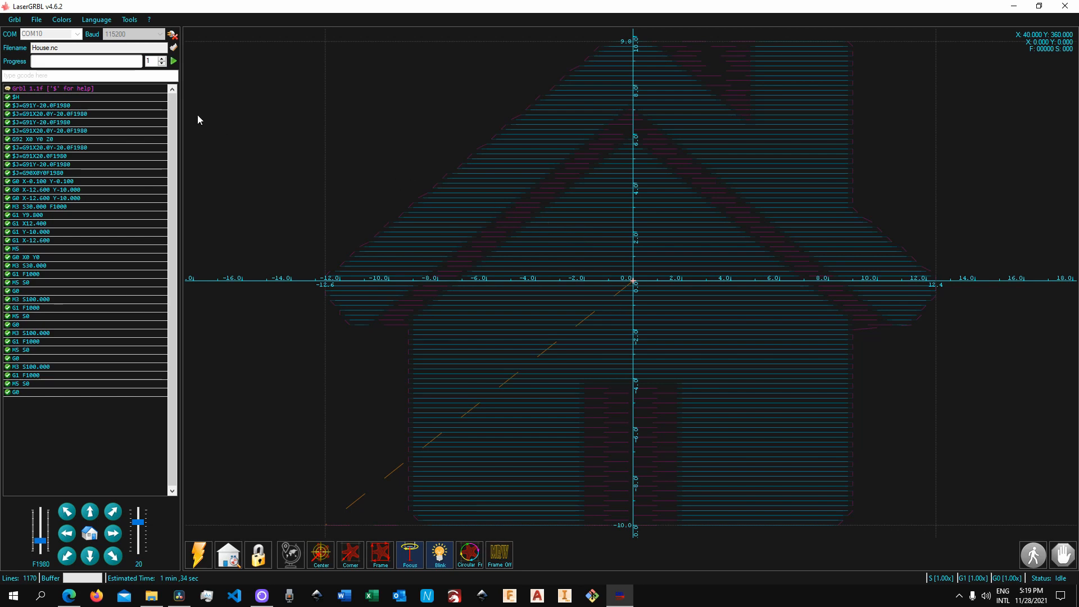
Apply the Blue Laser color scheme, compare it with Red Laser, and return to Blue Laser
{"action": "left_click", "coordinate": [61, 20]}
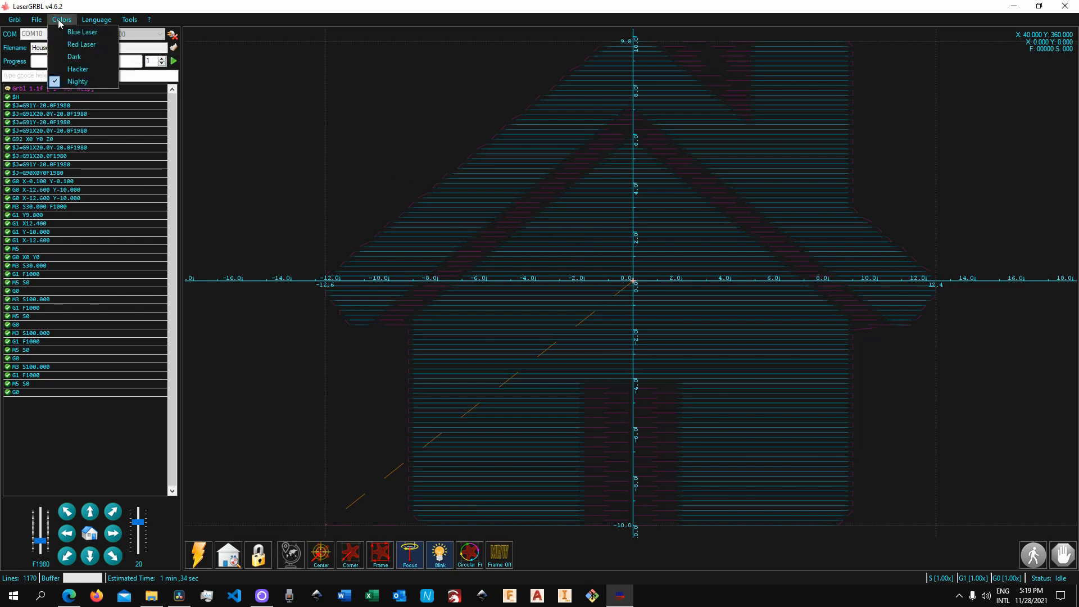
{"action": "left_click", "coordinate": [82, 45]}
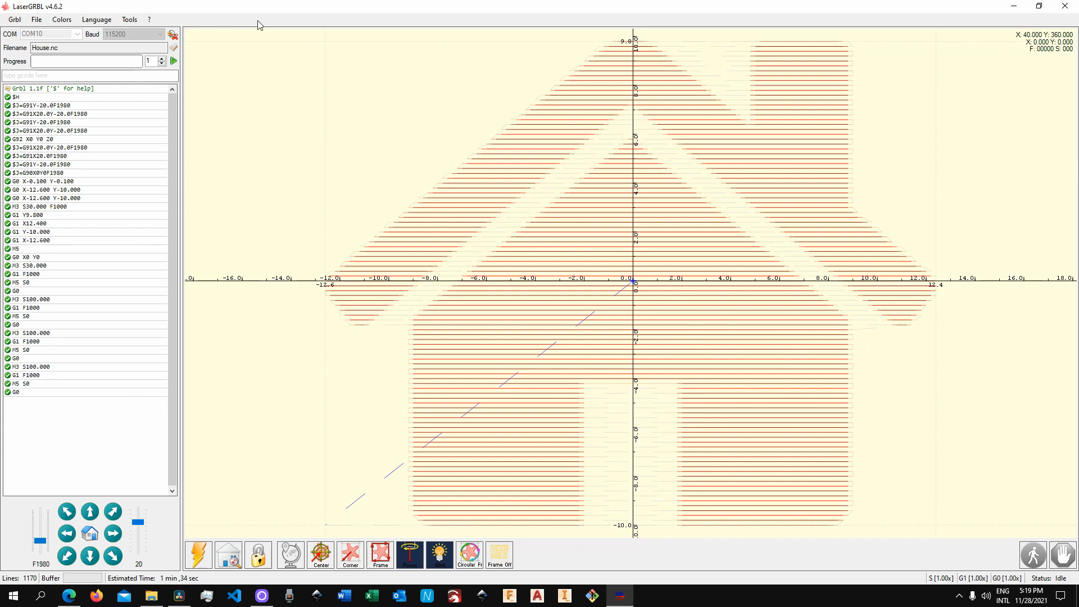
{"action": "left_click", "coordinate": [62, 20]}
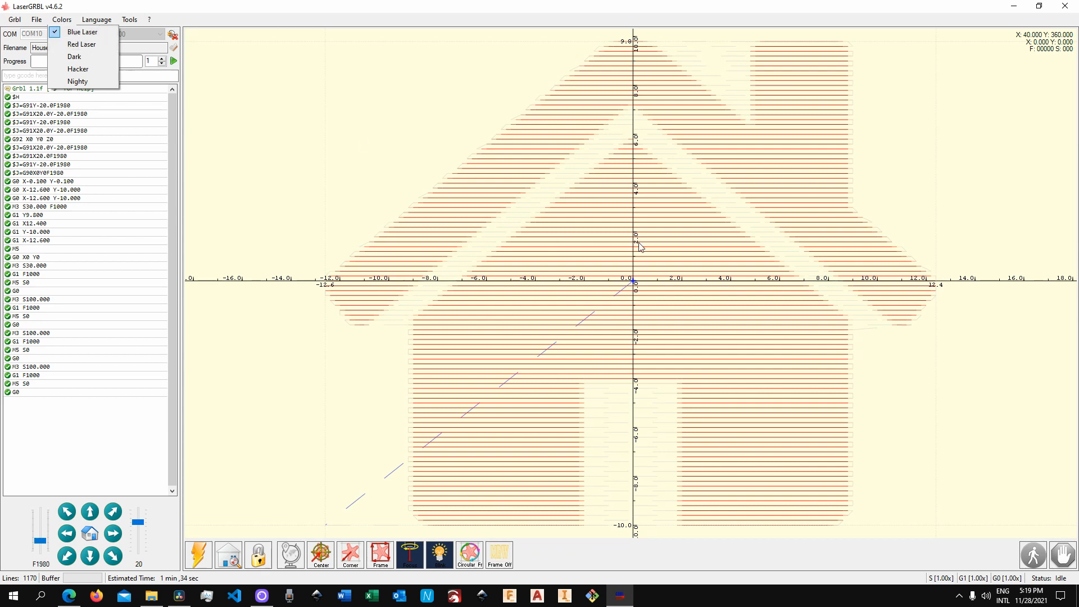
{"action": "left_click", "coordinate": [83, 45]}
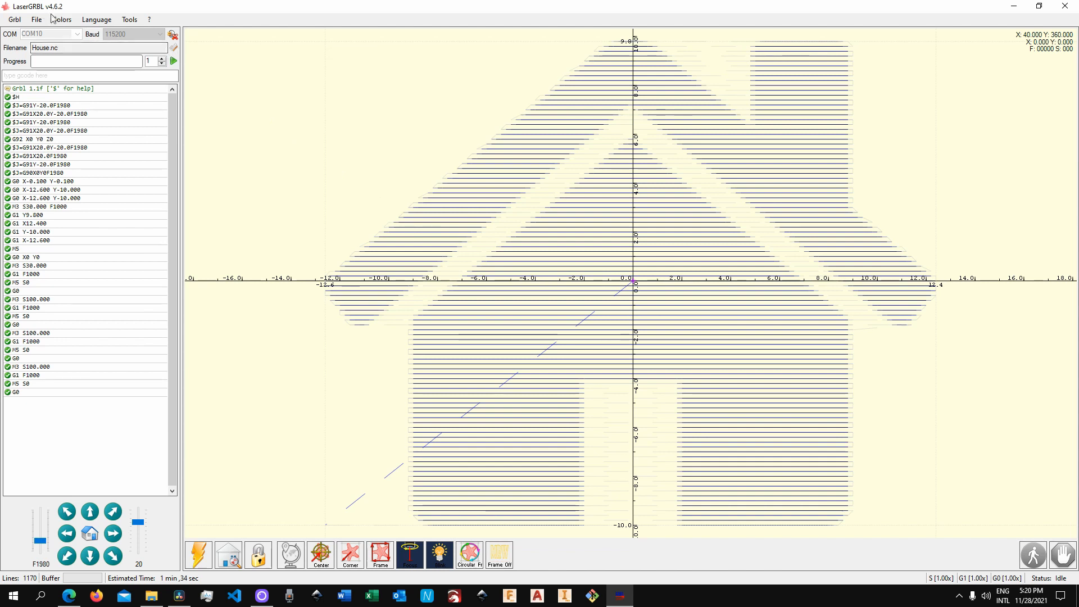
{"action": "left_click", "coordinate": [66, 21]}
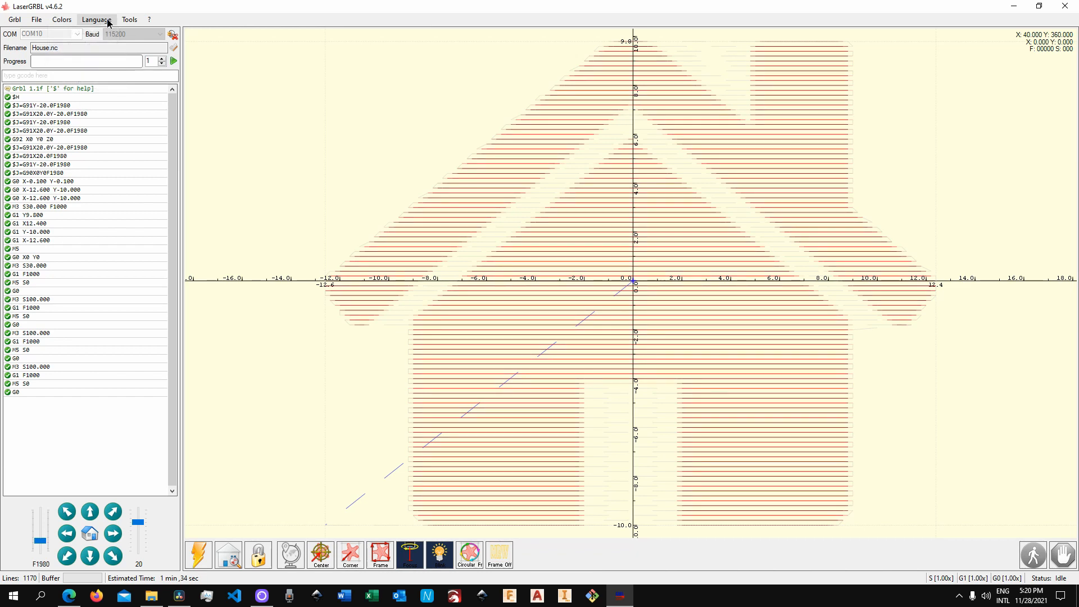
Look over the available interface languages and help options, and open the session log to examine its entries
{"action": "left_click", "coordinate": [108, 22]}
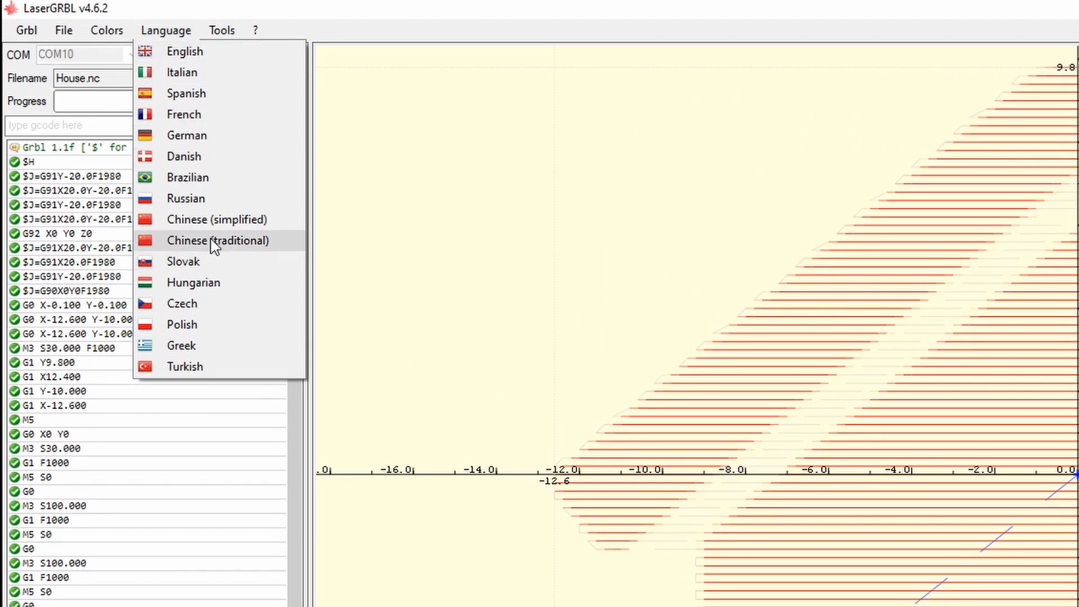
{"action": "mouse_move", "coordinate": [229, 36]}
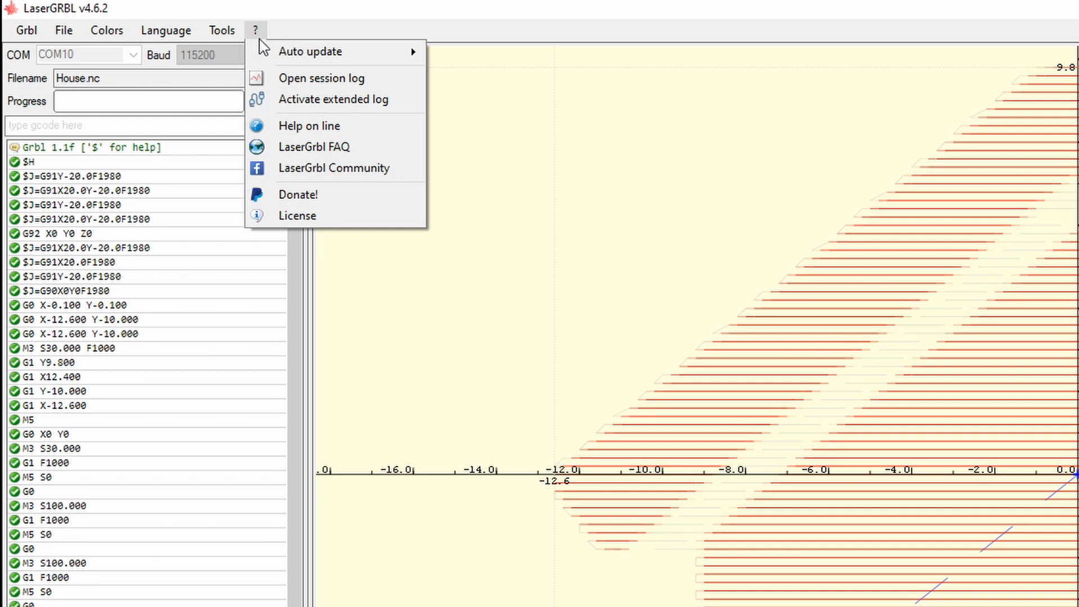
{"action": "mouse_move", "coordinate": [283, 56]}
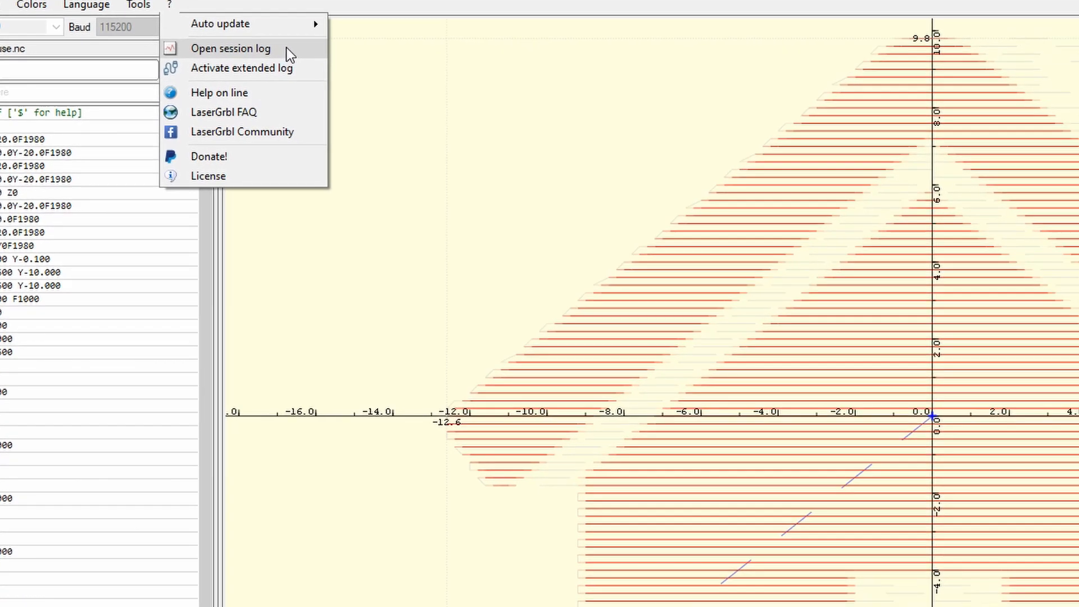
{"action": "left_click", "coordinate": [286, 47]}
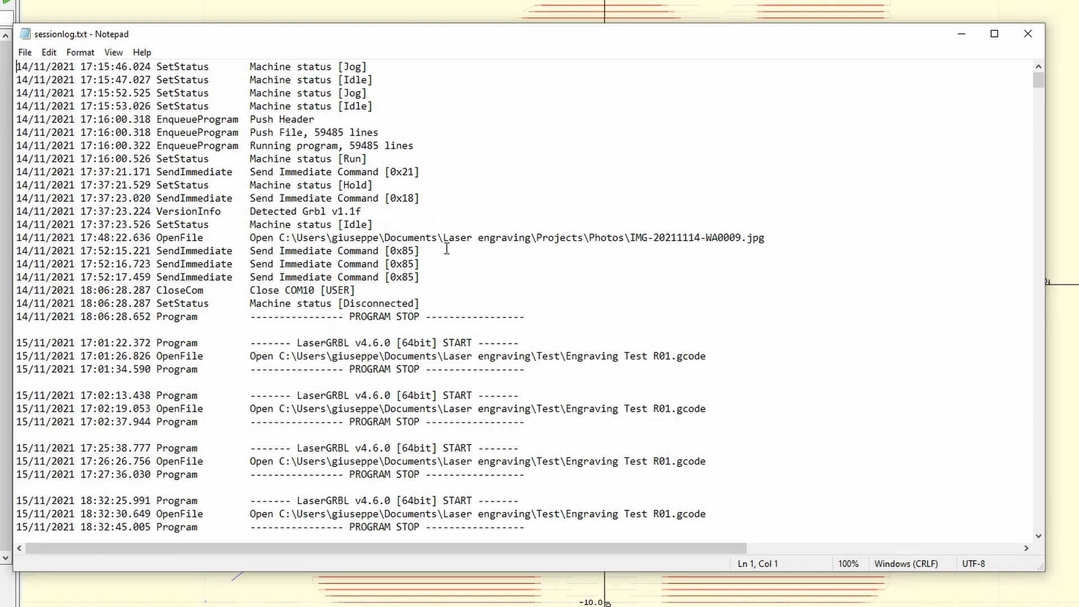
{"action": "scroll", "coordinate": [447, 249], "scroll_direction": "down", "scroll_amount": 20}
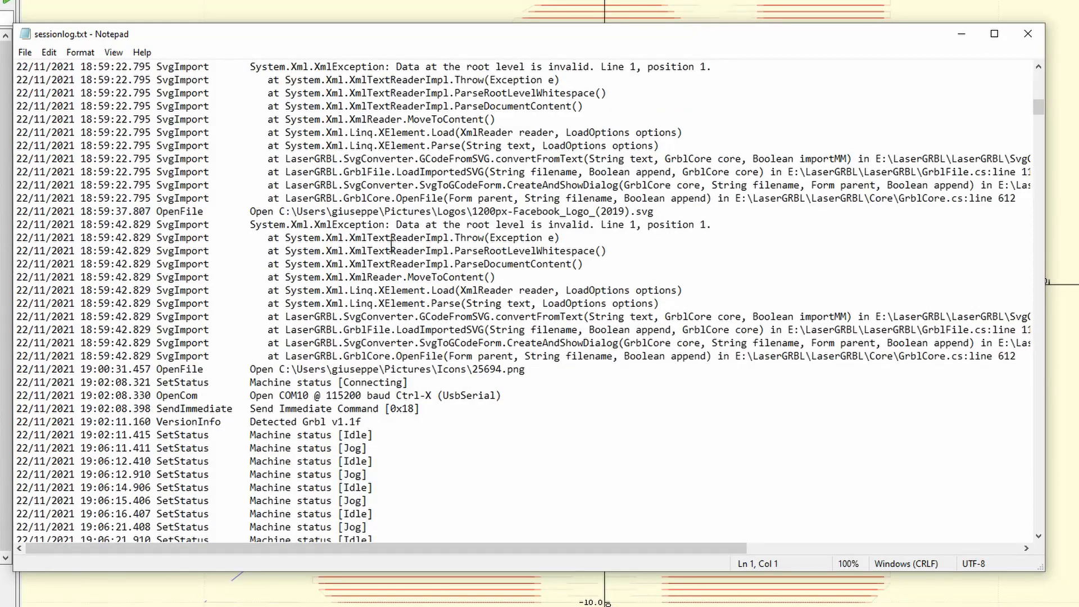
Read through the session log's recorded file, connection and machine status entries, and close the log
{"action": "scroll", "coordinate": [392, 245], "scroll_direction": "down", "scroll_amount": 20}
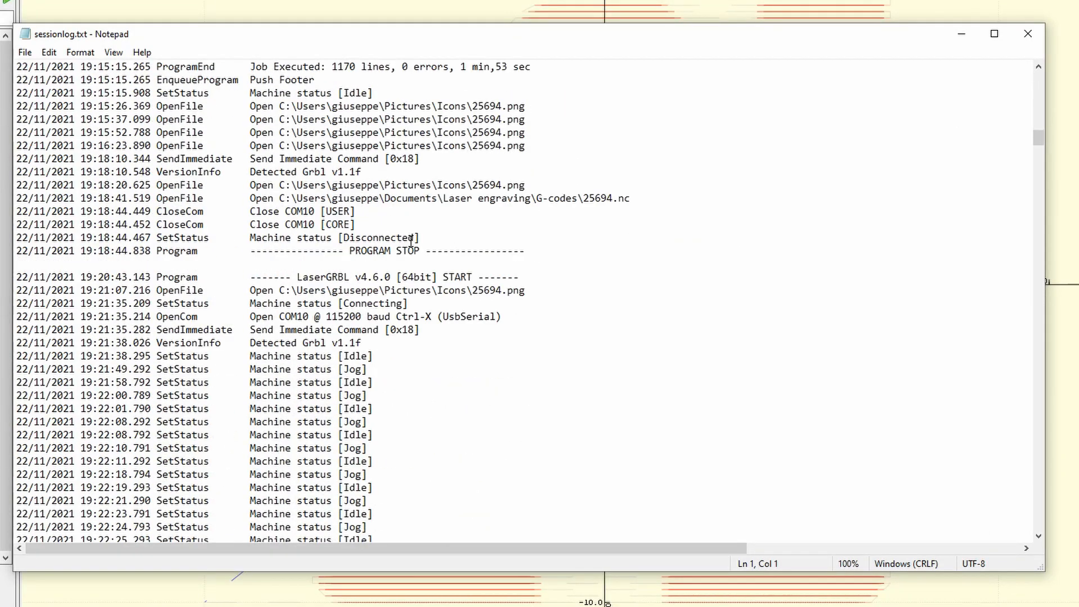
{"action": "scroll", "coordinate": [411, 241], "scroll_direction": "down", "scroll_amount": 20}
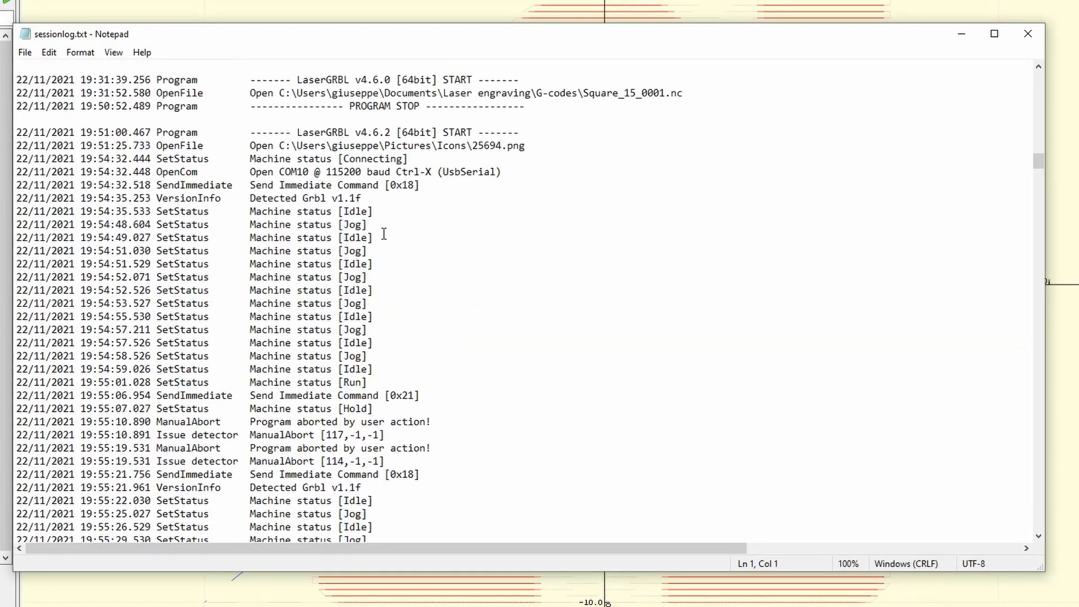
{"action": "scroll", "coordinate": [258, 212], "scroll_direction": "down", "scroll_amount": 20}
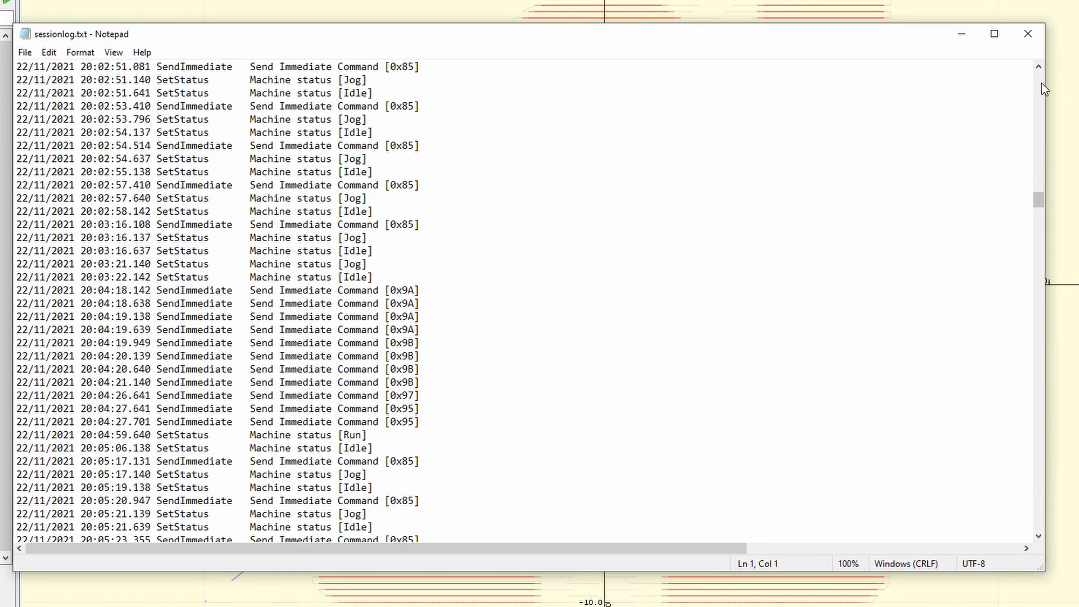
{"action": "left_click", "coordinate": [1028, 33]}
Open the file prompt for activating the extended log, cancel it without saving, and look over the remaining help options
{"action": "left_click", "coordinate": [43, 4]}
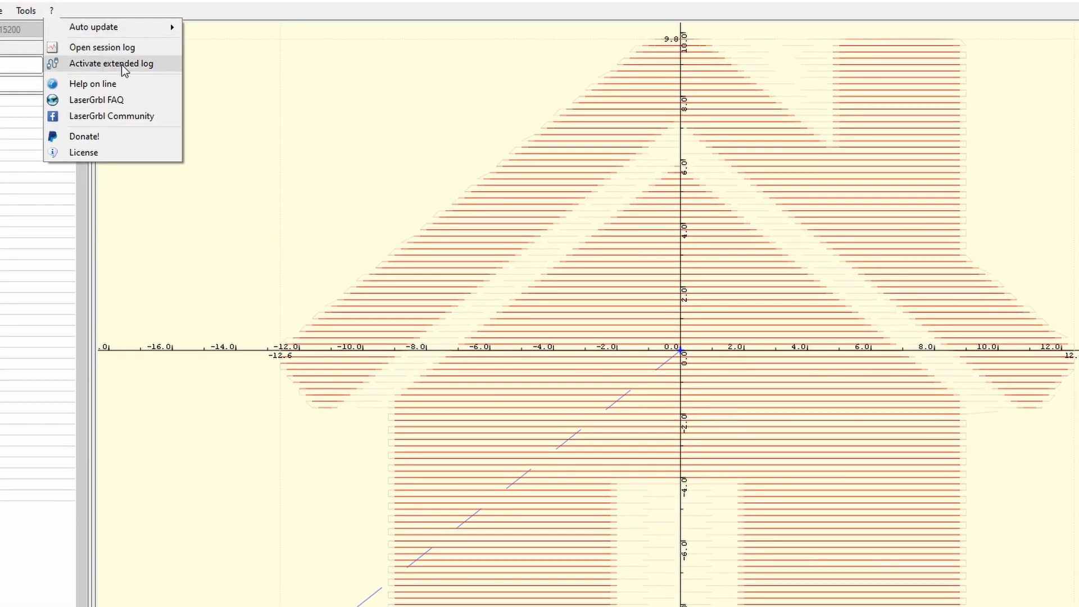
{"action": "left_click", "coordinate": [140, 63]}
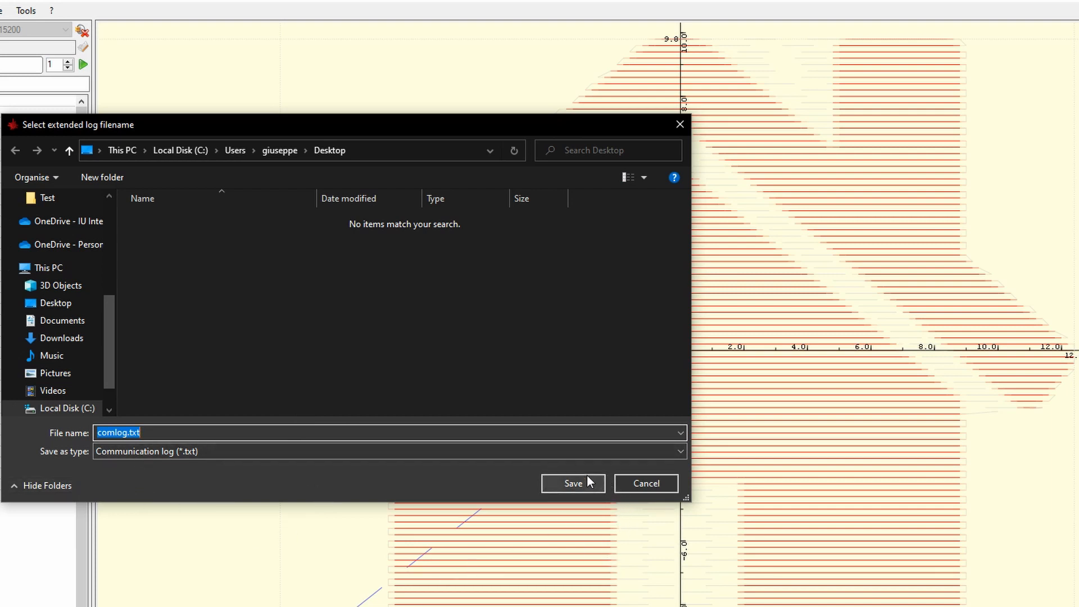
{"action": "left_click", "coordinate": [643, 481]}
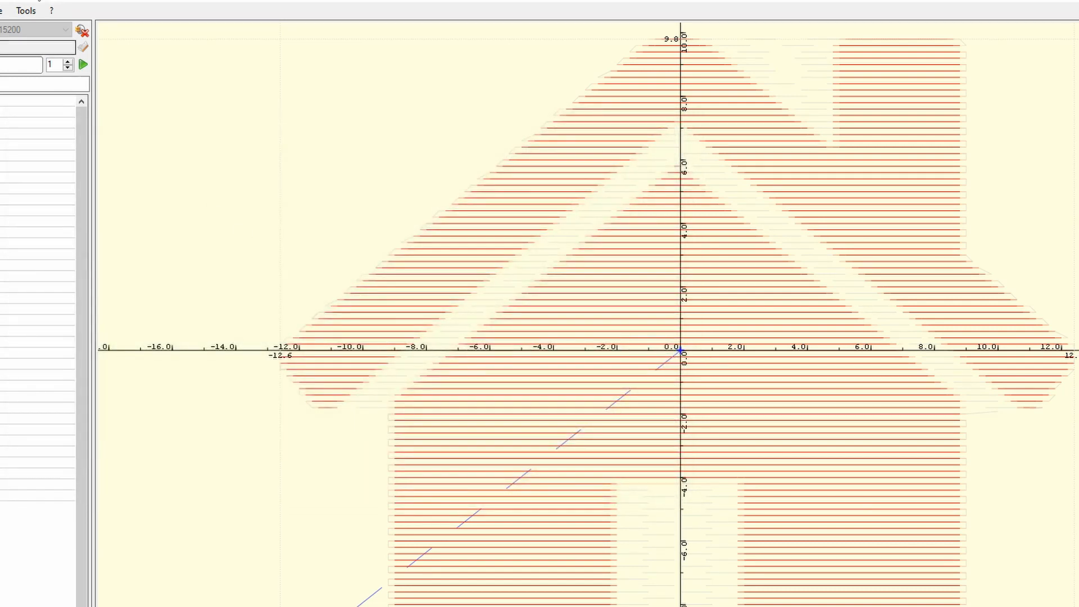
{"action": "left_click", "coordinate": [57, 11]}
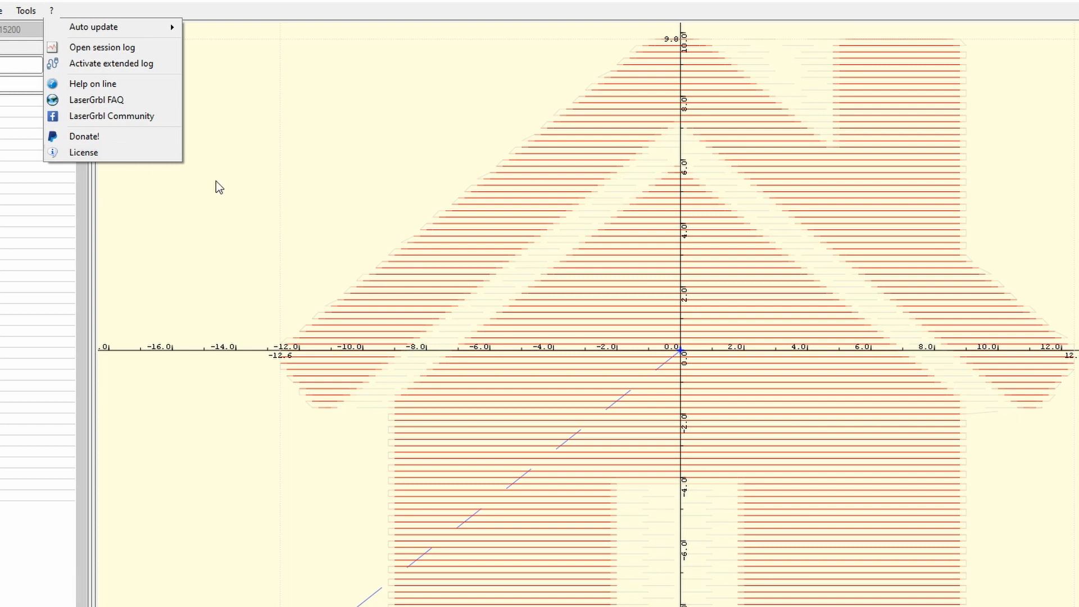
{"action": "left_click", "coordinate": [288, 213]}
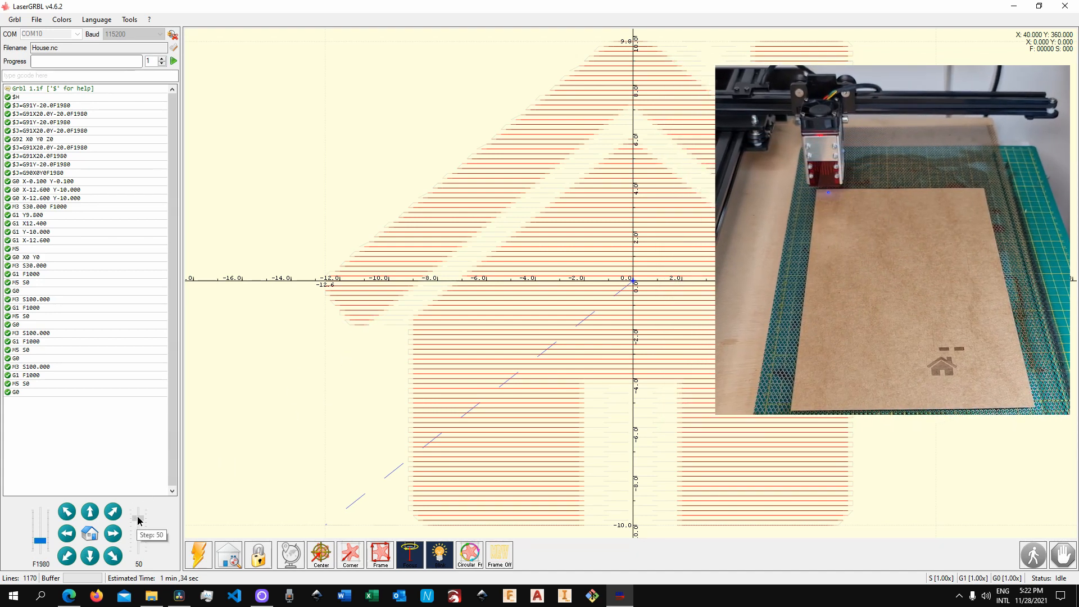
Set the jog step to 100 and move the laser head two steps in negative Y
{"action": "left_click_drag", "start_coordinate": [136, 522], "coordinate": [137, 513]}
{"action": "left_click", "coordinate": [88, 562]}
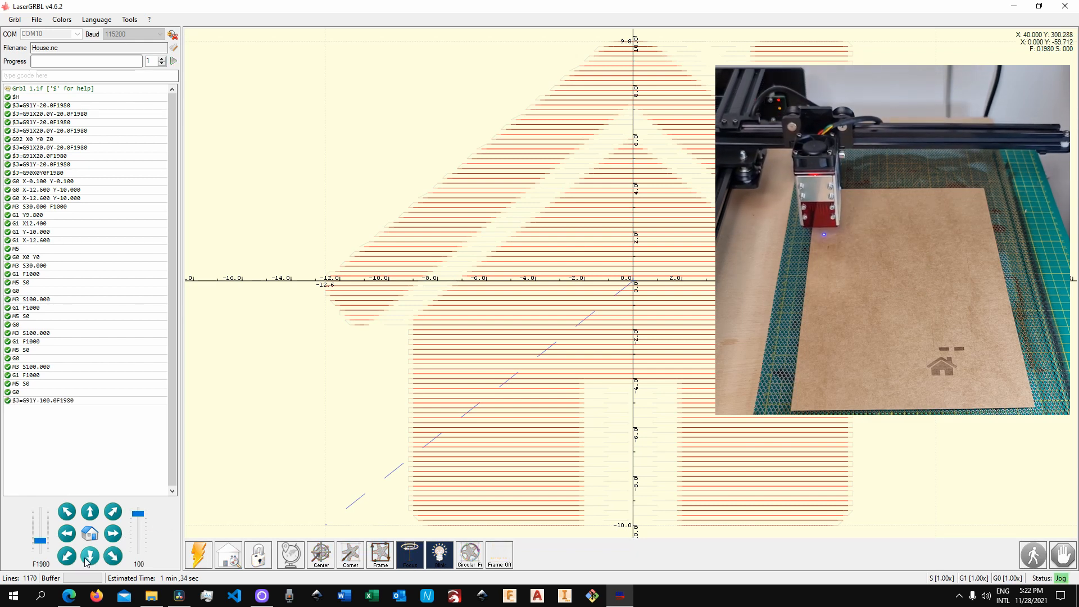
{"action": "left_click", "coordinate": [88, 562]}
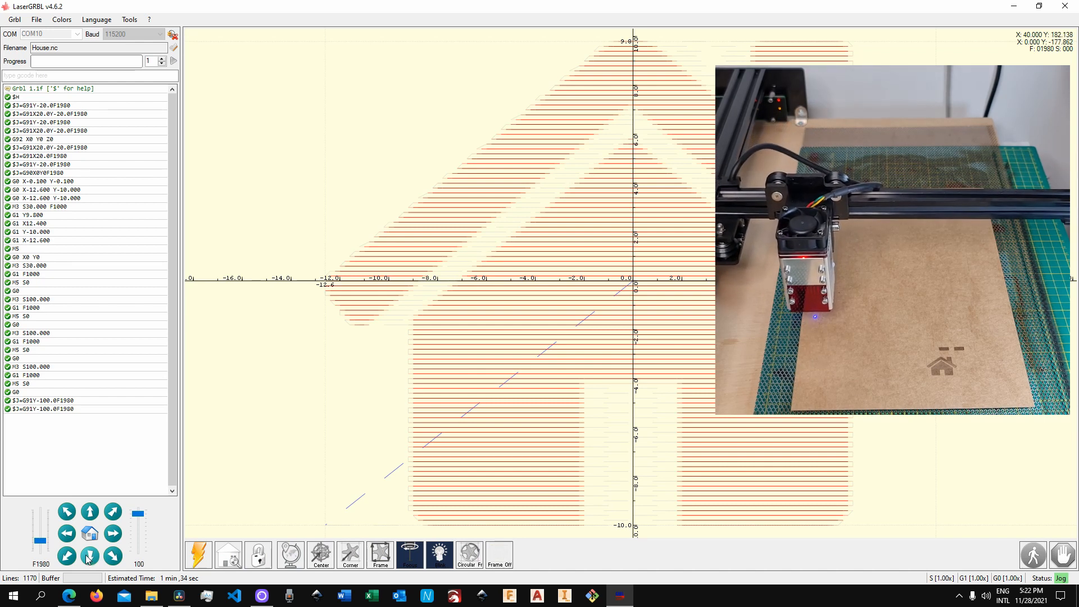
Set the jog step to 50 and move the laser head two steps in positive X and one step in negative Y
{"action": "left_click", "coordinate": [138, 520]}
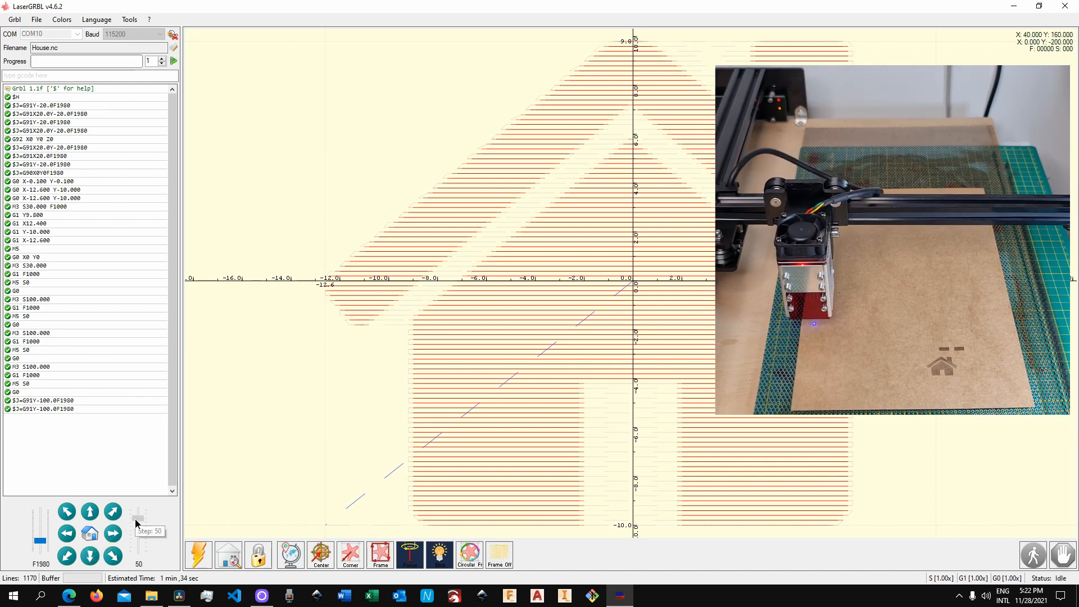
{"action": "left_click", "coordinate": [113, 535]}
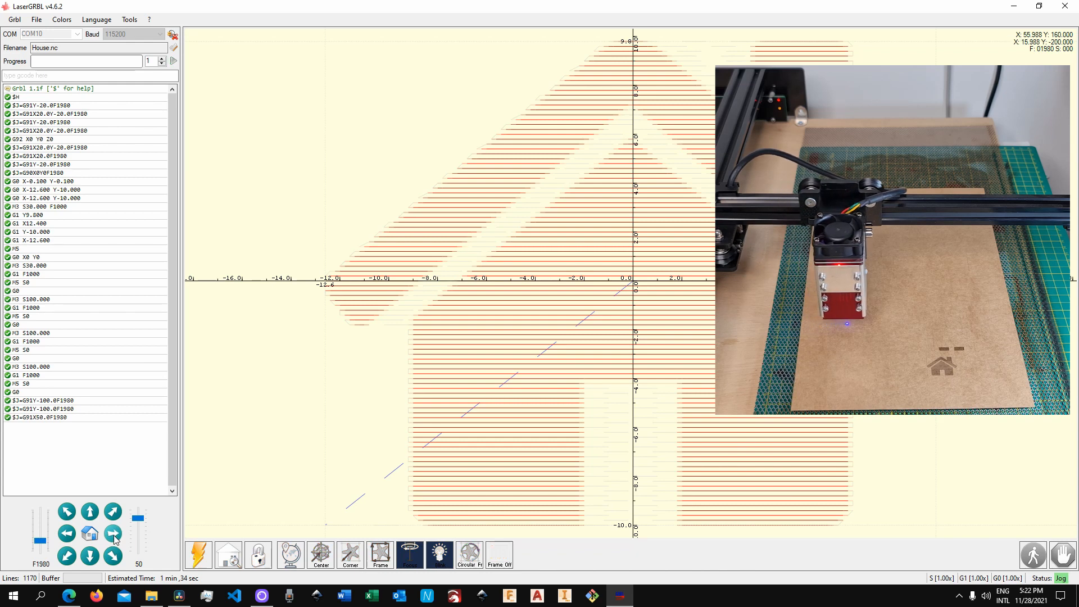
{"action": "left_click", "coordinate": [113, 534]}
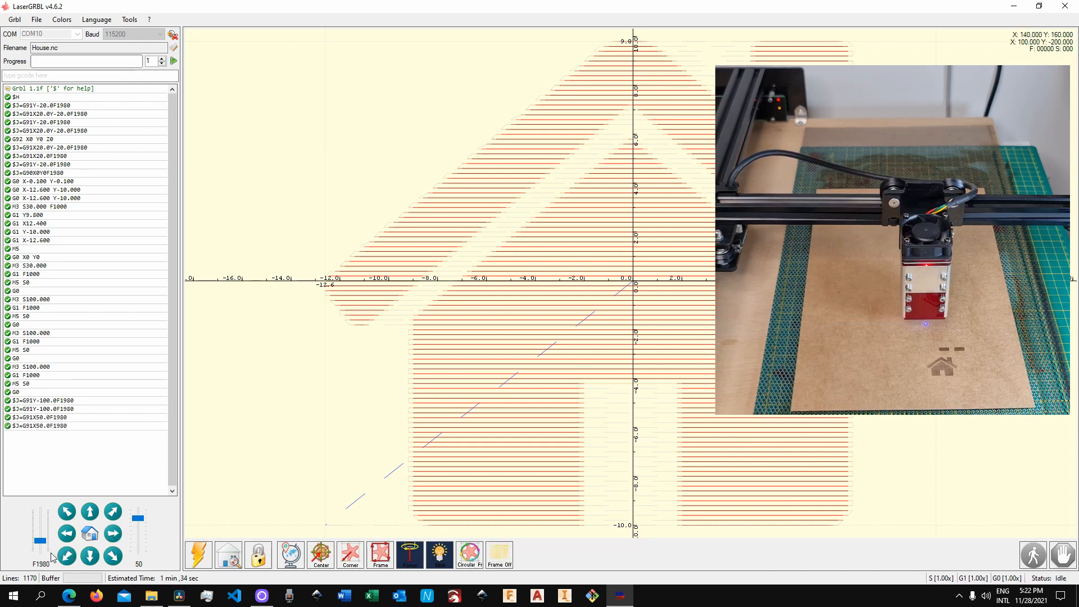
{"action": "left_click", "coordinate": [87, 556]}
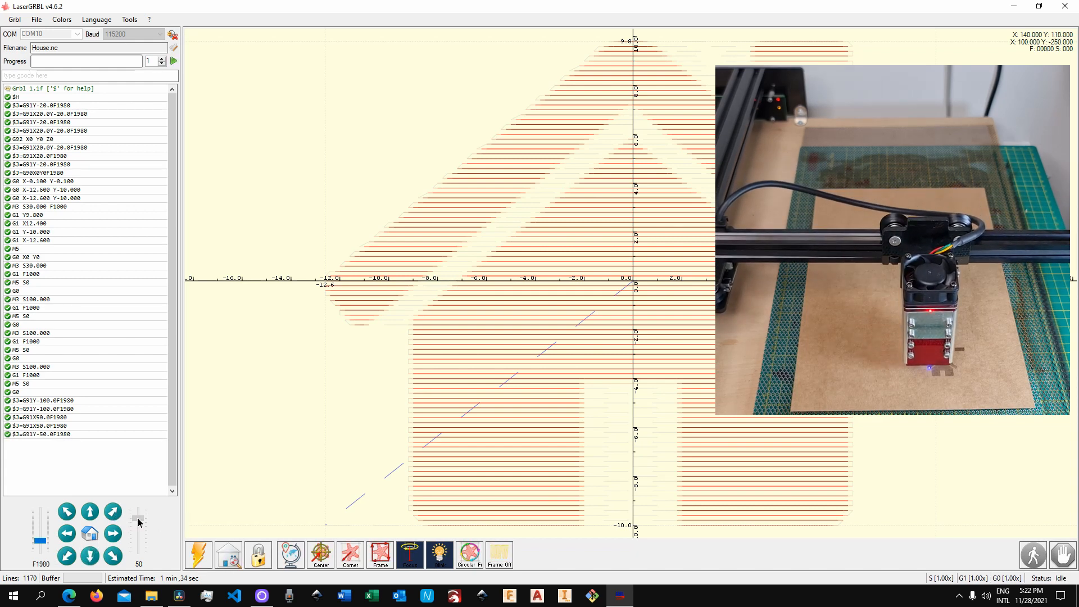
Jog the laser head two steps of 20 in negative X and set the position reached as the work zero
{"action": "left_click_drag", "start_coordinate": [138, 517], "coordinate": [138, 523]}
{"action": "left_click", "coordinate": [72, 534]}
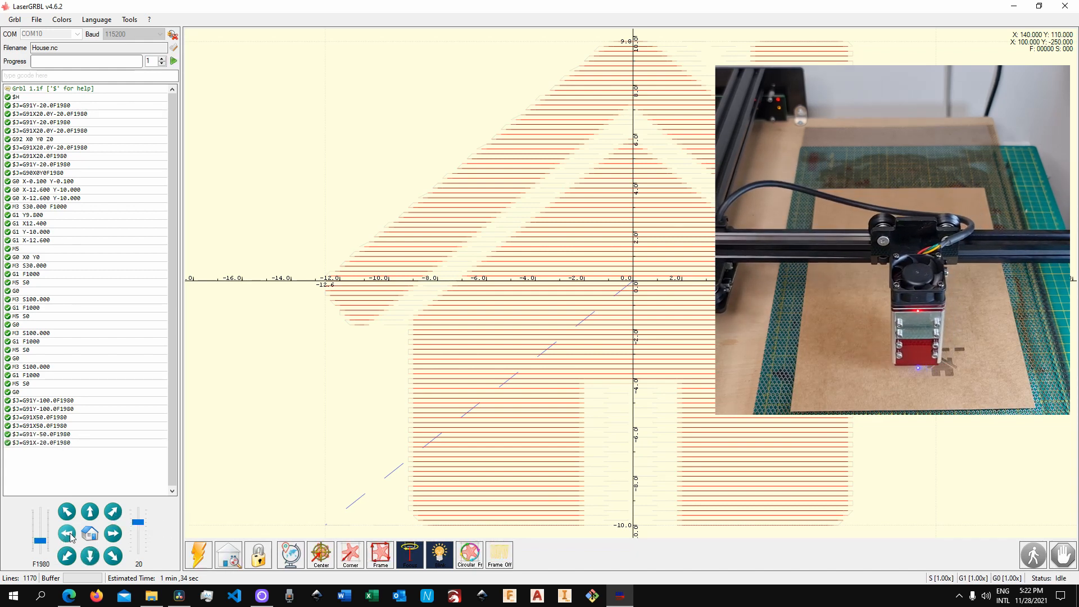
{"action": "left_click", "coordinate": [71, 534]}
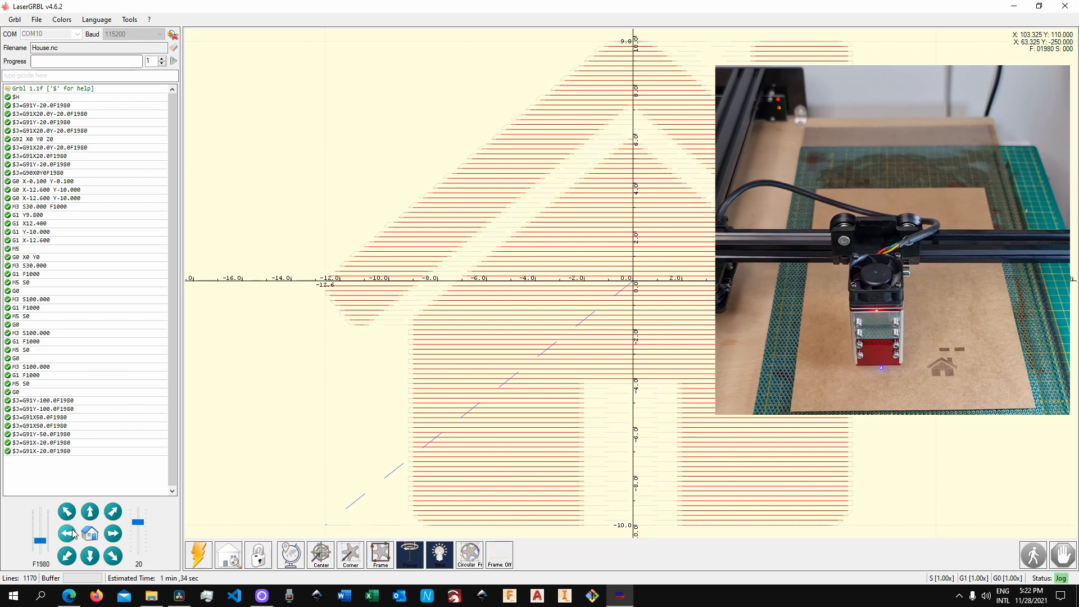
{"action": "left_click", "coordinate": [292, 553]}
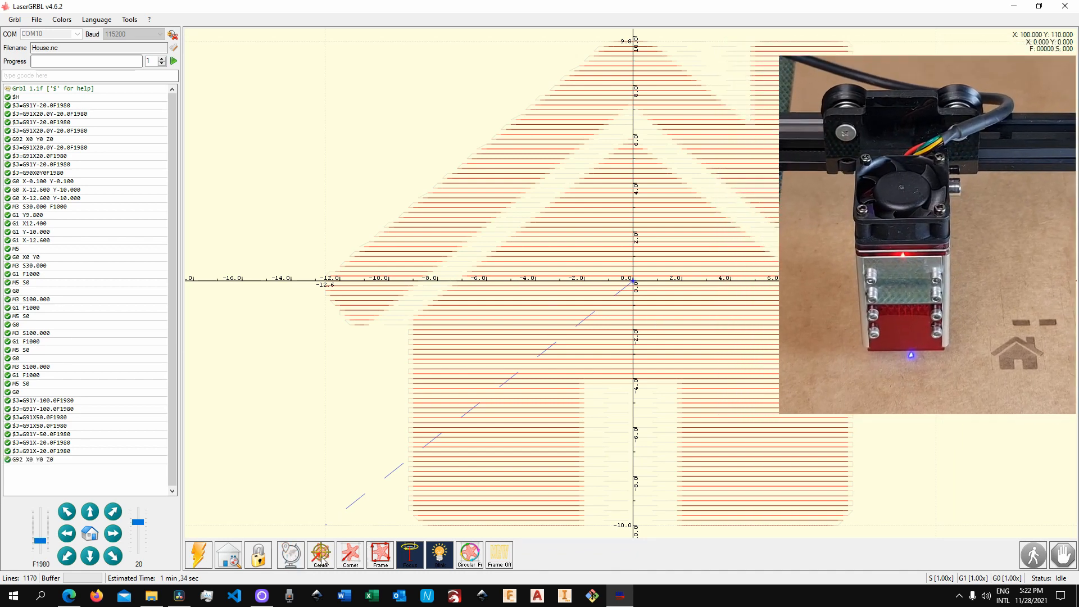
Trace the frame of the House.nc job around the new zero point and start the engraving
{"action": "left_click", "coordinate": [379, 554]}
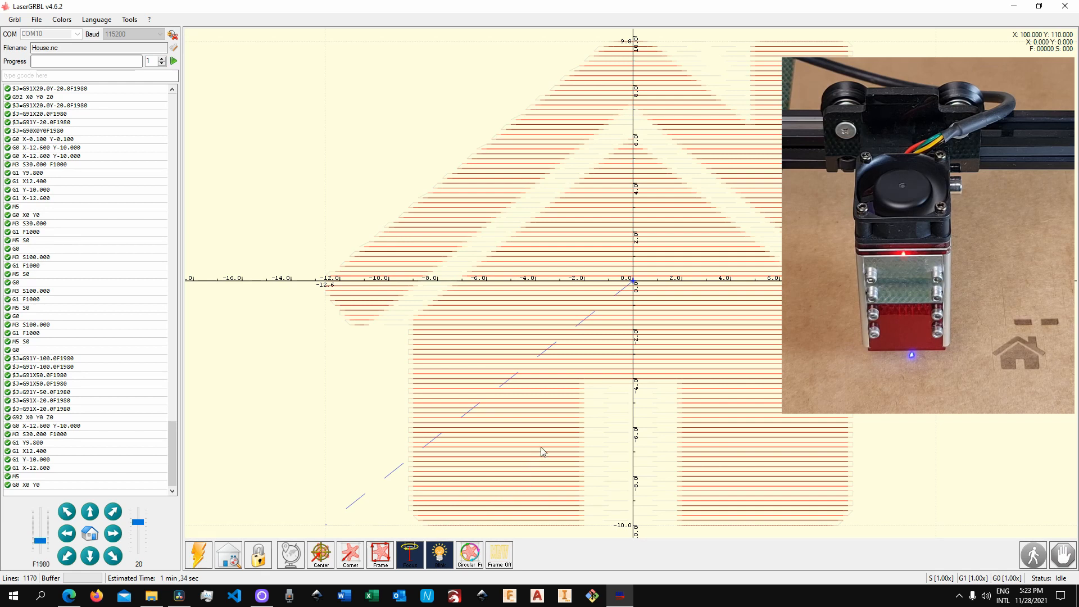
{"action": "left_click", "coordinate": [173, 62]}
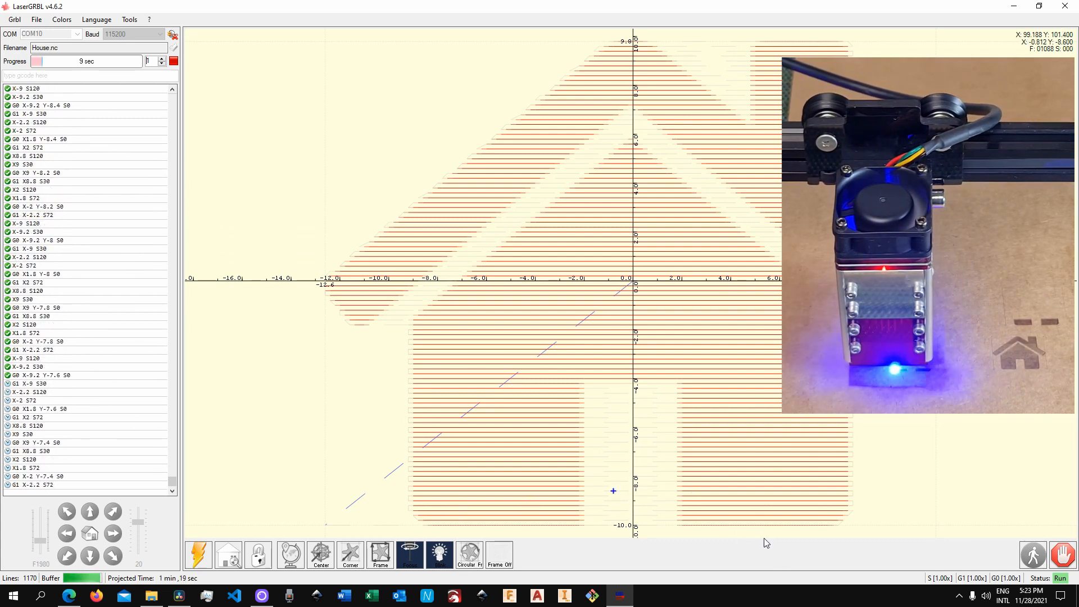
While engraving, raise the linear speed override to 1.43x and on to 1.78x, and set the power override to 1.26x, finally 0.92x
{"action": "left_click", "coordinate": [942, 579]}
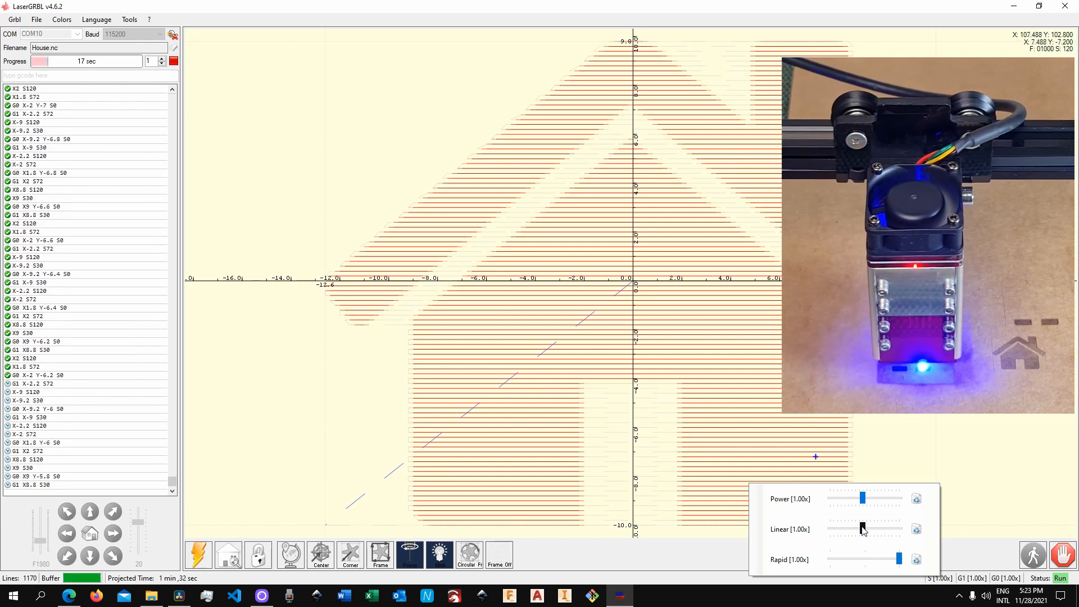
{"action": "left_click_drag", "start_coordinate": [864, 531], "coordinate": [873, 532]}
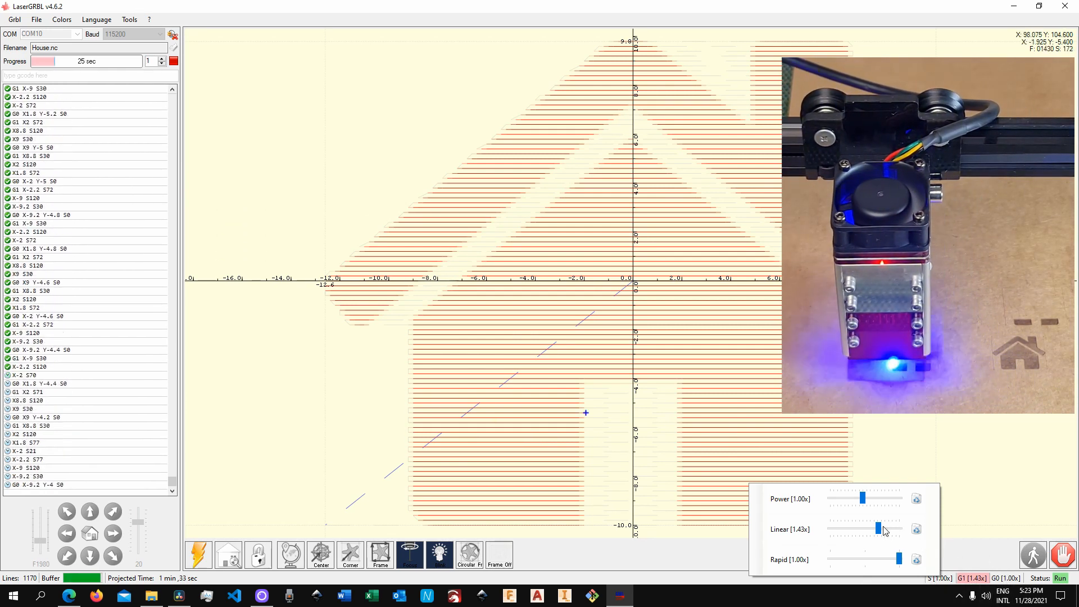
{"action": "left_click_drag", "start_coordinate": [880, 528], "coordinate": [891, 529]}
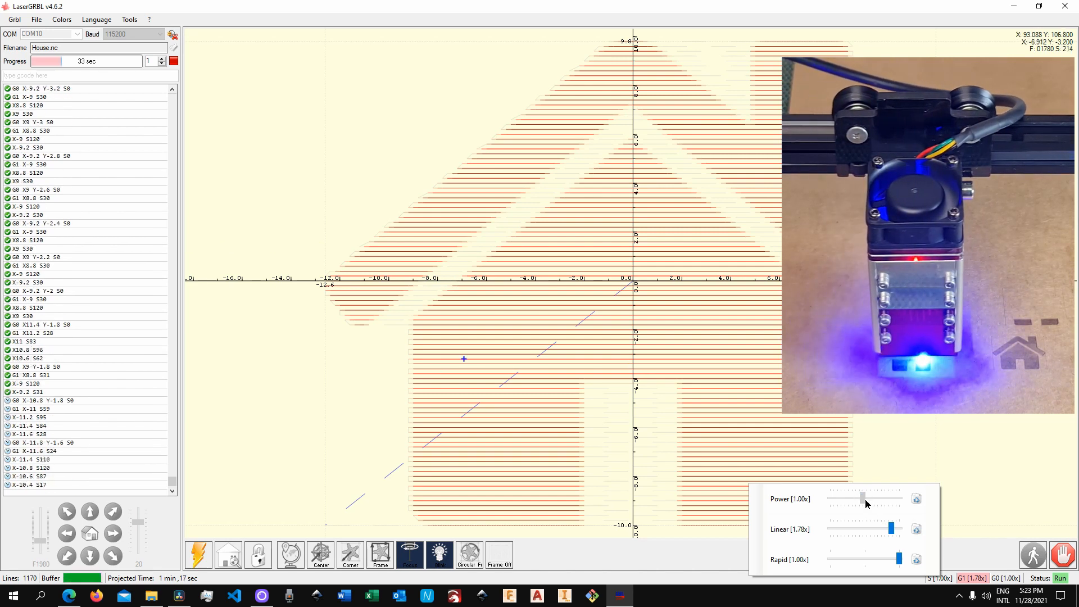
{"action": "left_click_drag", "start_coordinate": [865, 503], "coordinate": [871, 498]}
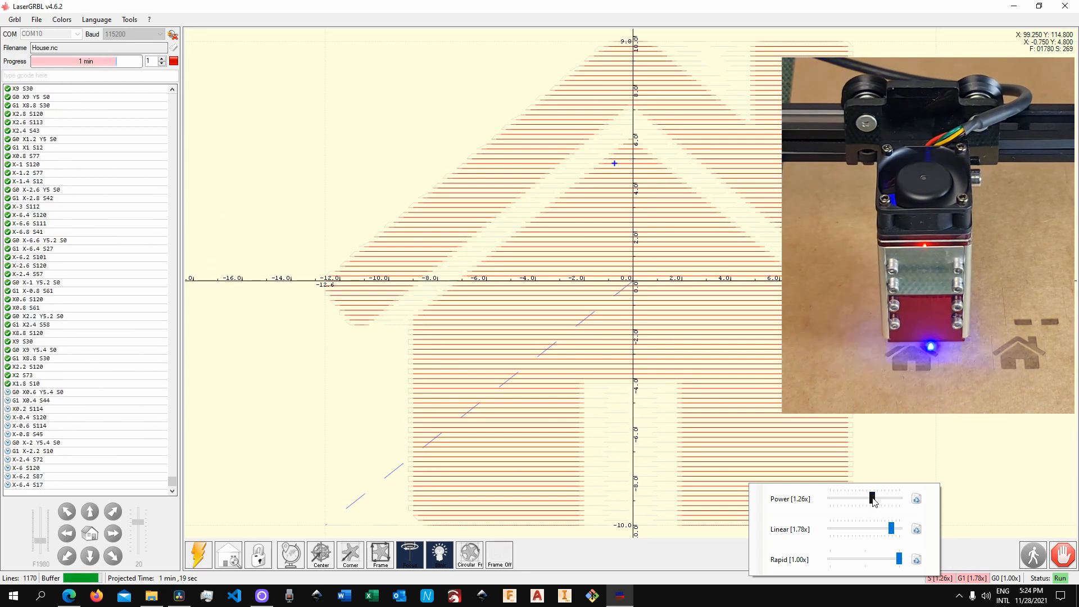
{"action": "left_click_drag", "start_coordinate": [873, 499], "coordinate": [859, 499]}
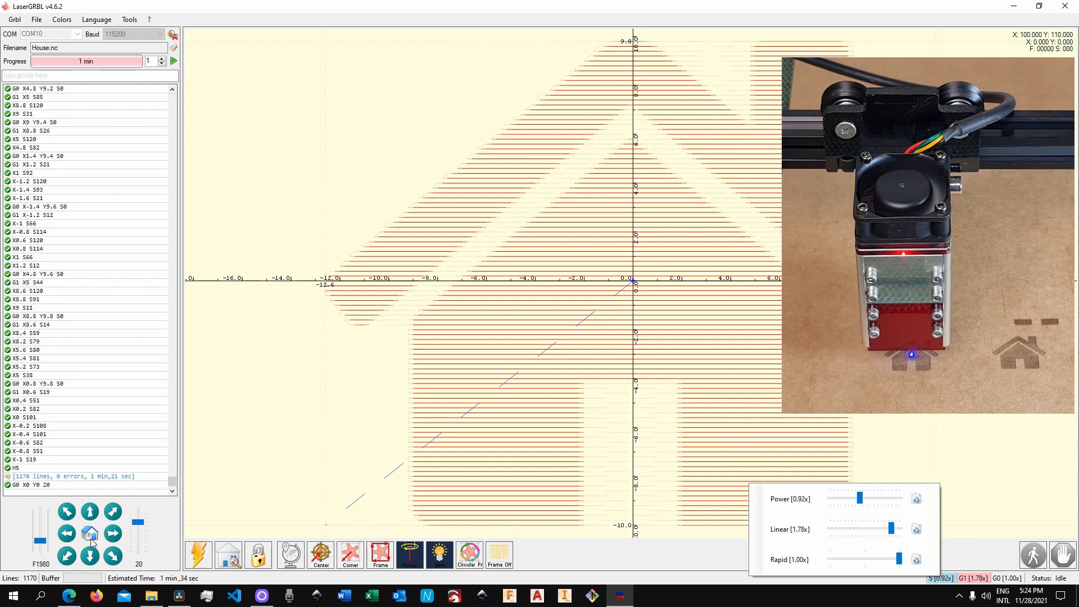
Jog the laser head three steps of 20 in positive Y, clear of the engraved house
{"action": "left_click", "coordinate": [94, 513]}
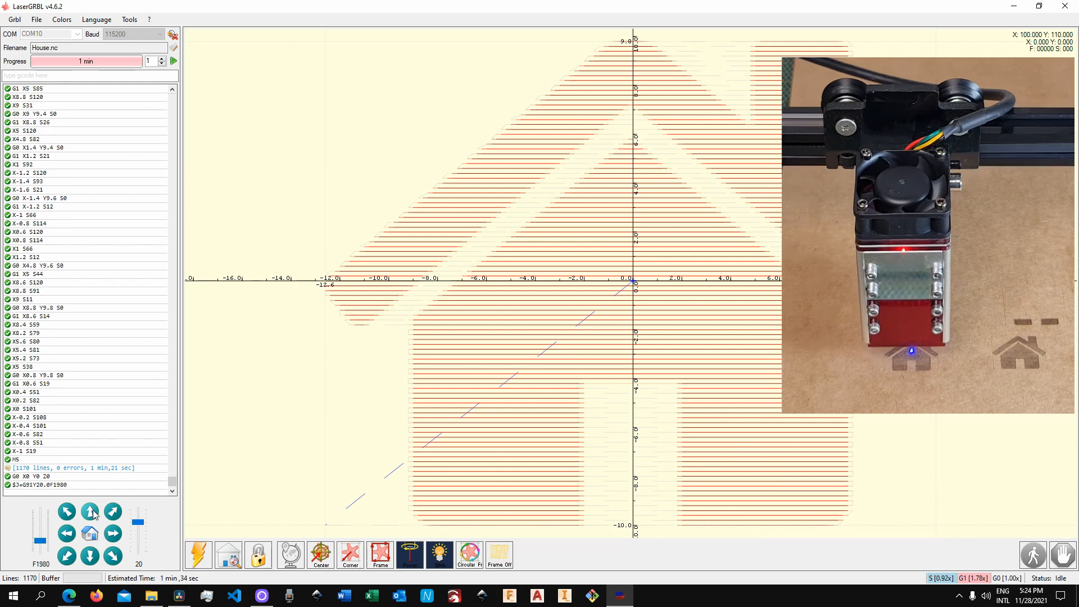
{"action": "left_click", "coordinate": [97, 512]}
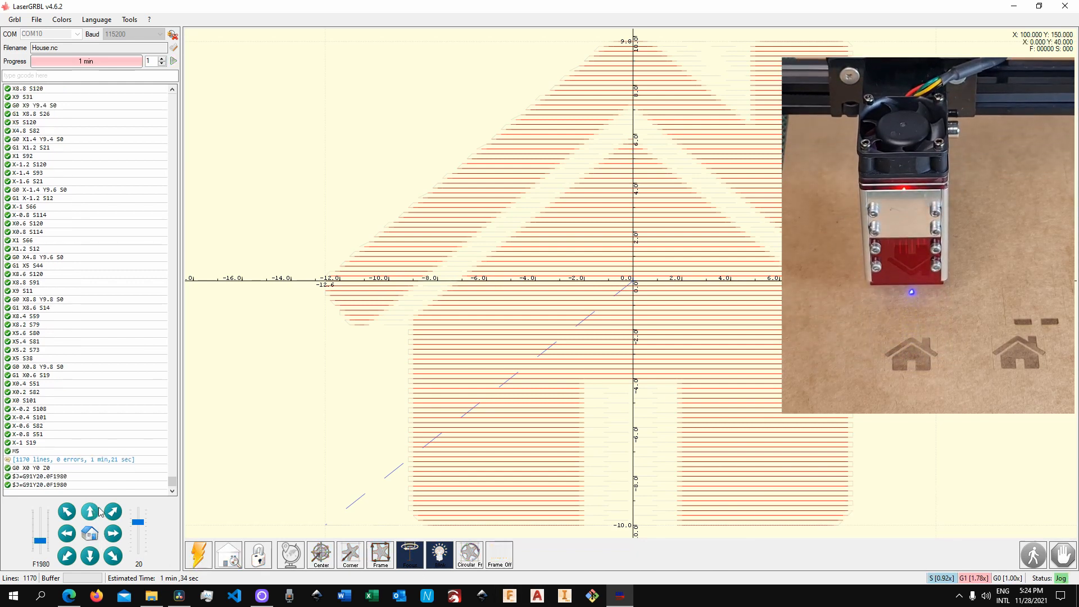
{"action": "left_click", "coordinate": [93, 513]}
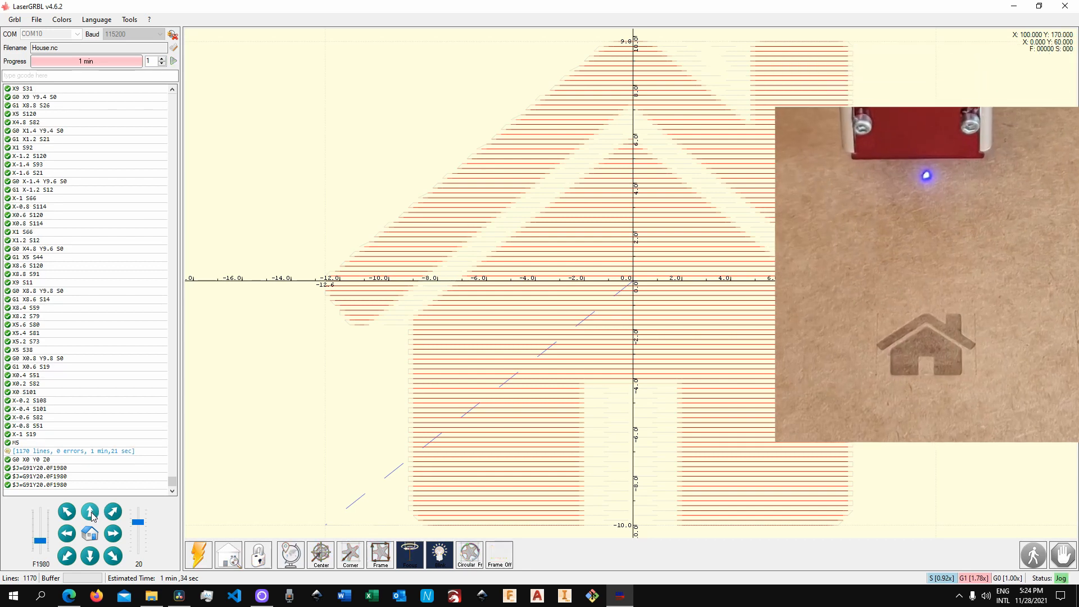